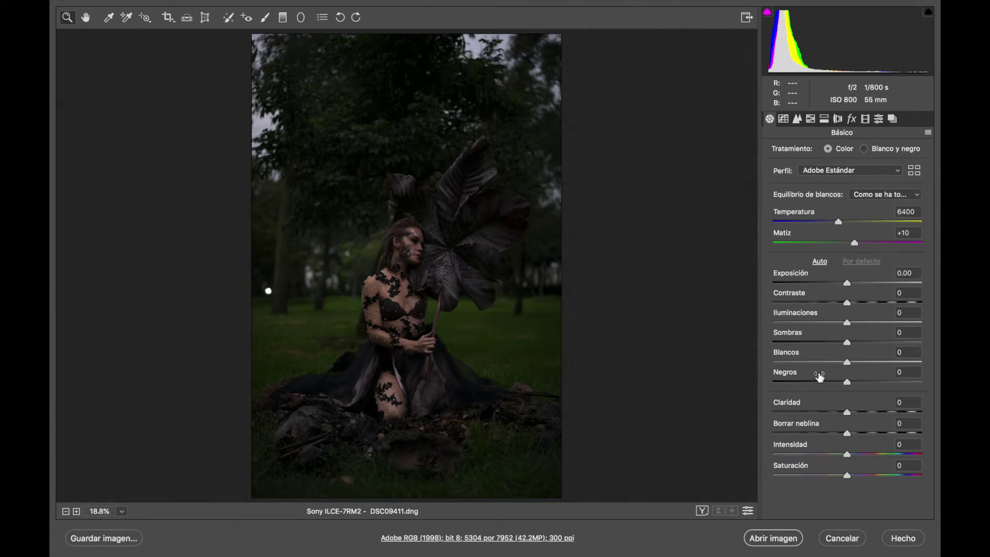
# - In Camera Raw, set Exposure +0.73, Contrast +4, Shadows +26 and Whites +12
pyautogui.click(789, 279)
pyautogui.moveTo(788, 278); pyautogui.dragTo(796, 279)
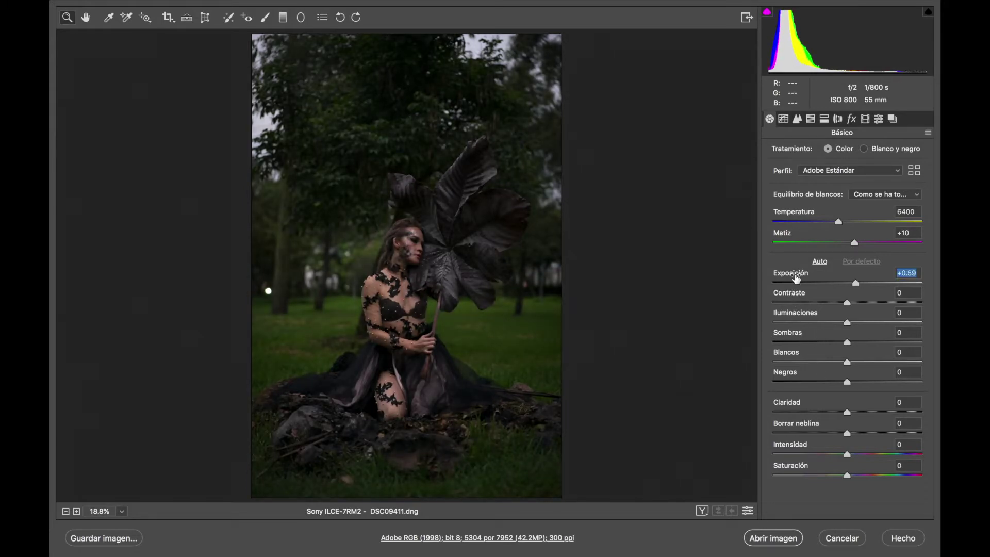
pyautogui.moveTo(796, 279); pyautogui.dragTo(798, 280)
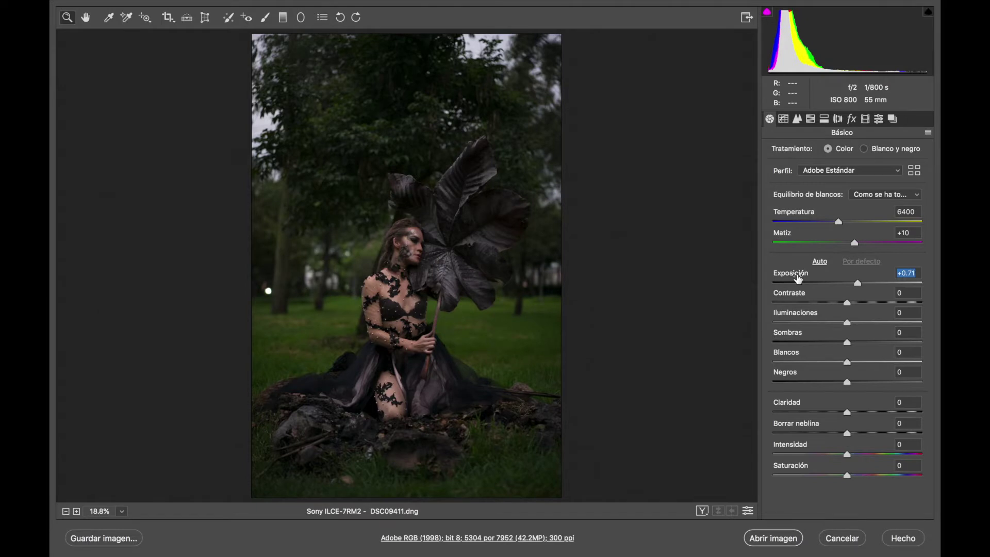
pyautogui.moveTo(795, 298)
pyautogui.mouseDown()
pyautogui.moveTo(758, 312)
pyautogui.moveTo(789, 314)
pyautogui.moveTo(802, 337)
pyautogui.mouseUp()
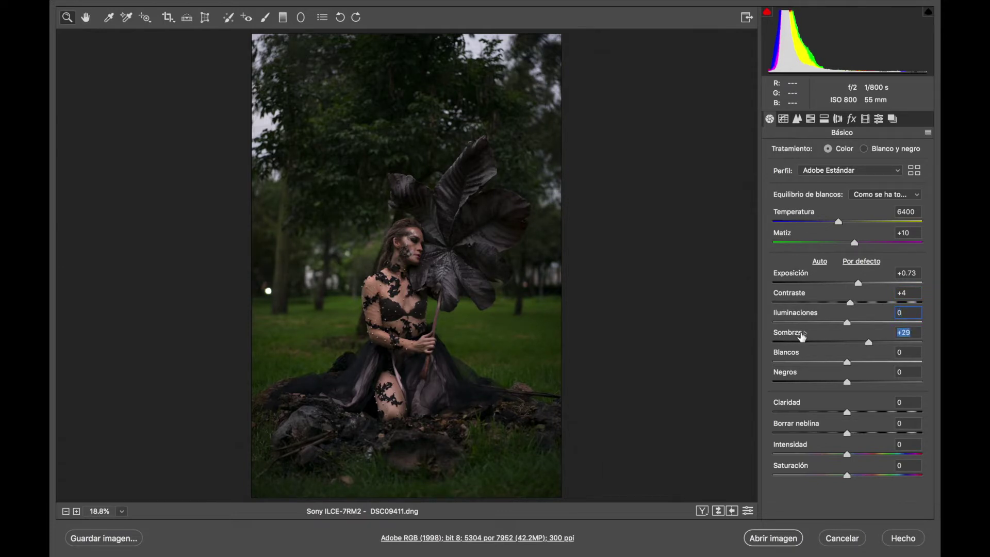
pyautogui.moveTo(802, 337); pyautogui.dragTo(807, 360)
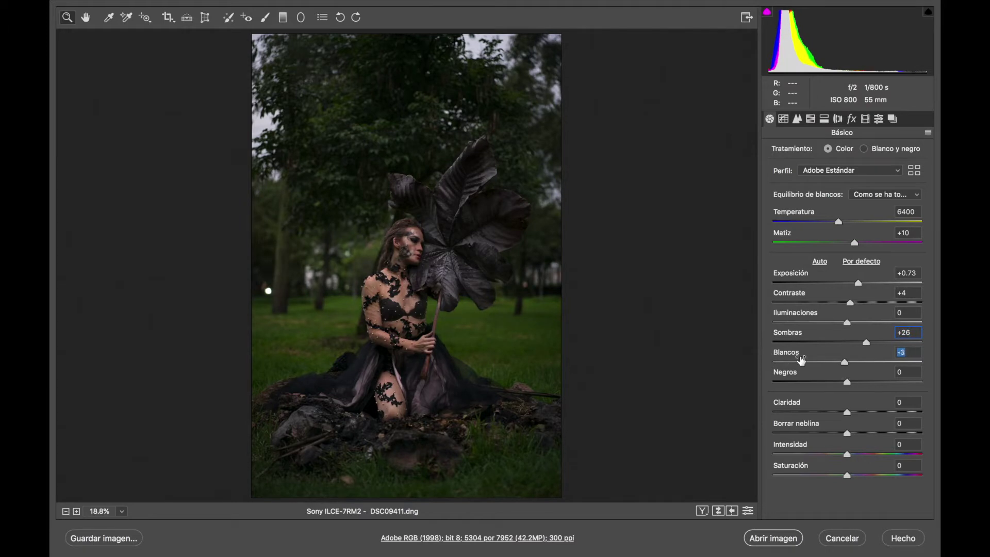
pyautogui.moveTo(807, 359); pyautogui.dragTo(792, 359)
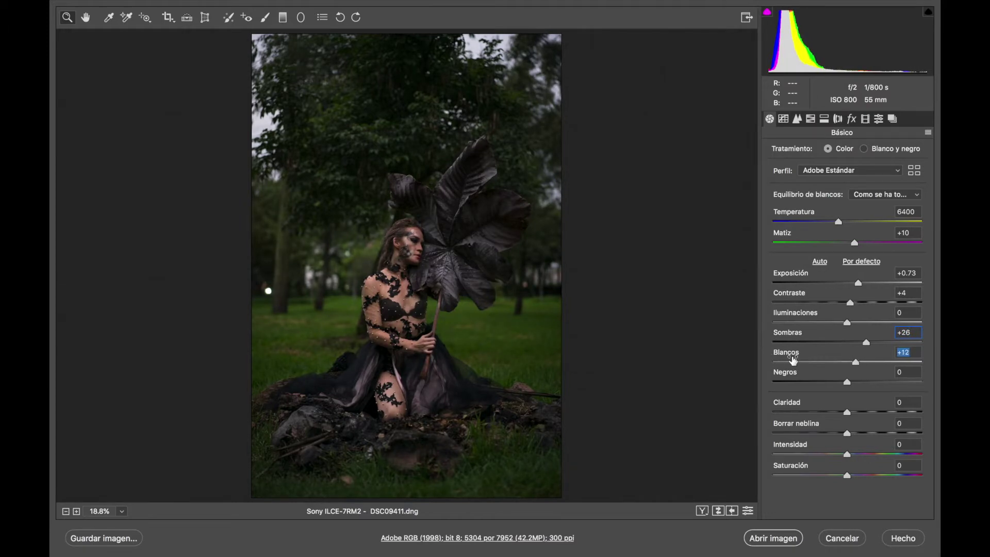
# - Set Blacks -6, Clarity +5 and Vibrance +5, then open the photo as a smart object
pyautogui.moveTo(784, 380); pyautogui.dragTo(796, 408)
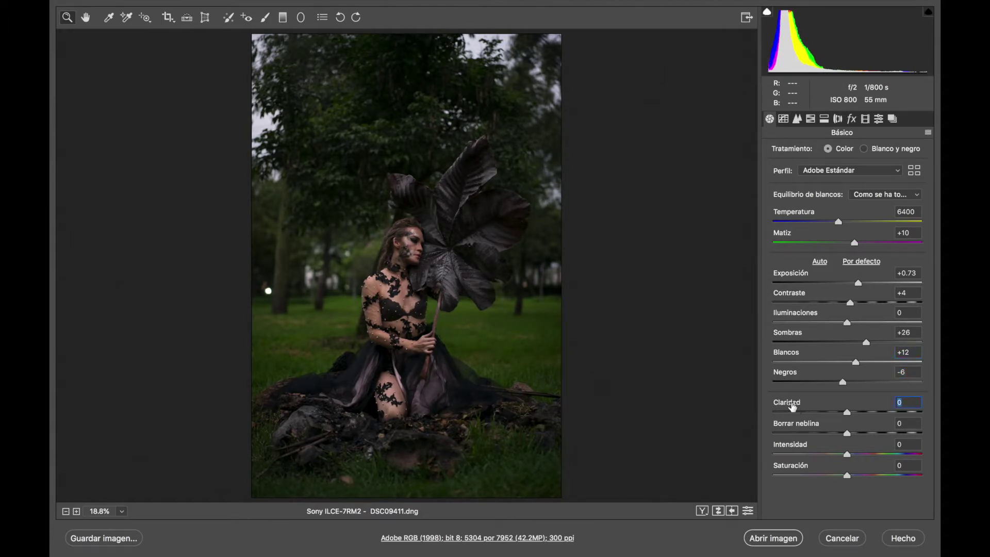
pyautogui.moveTo(793, 406); pyautogui.dragTo(797, 407)
pyautogui.moveTo(792, 450); pyautogui.dragTo(791, 469)
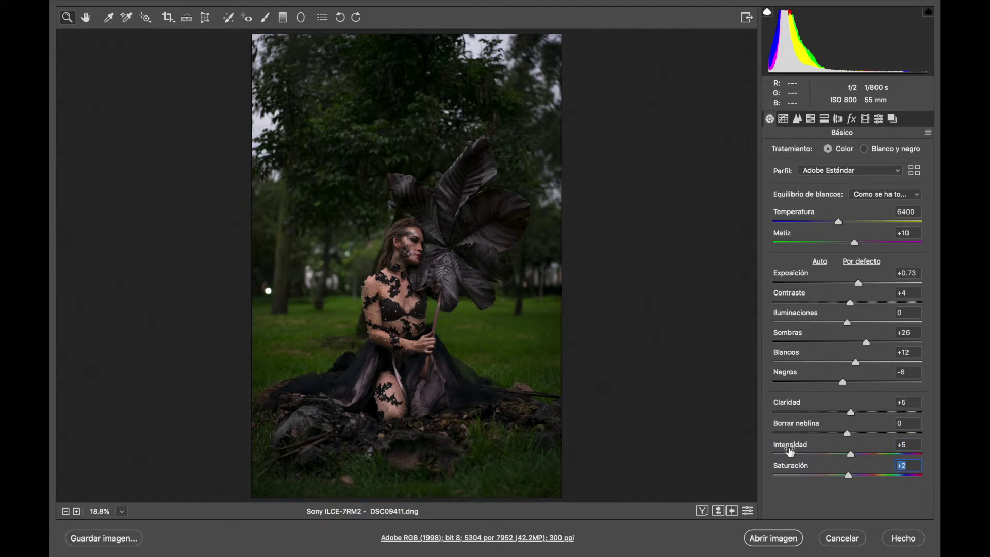
pyautogui.press('shift')
pyautogui.keyDown('shift'); pyautogui.click(773, 537); pyautogui.keyUp('shift')
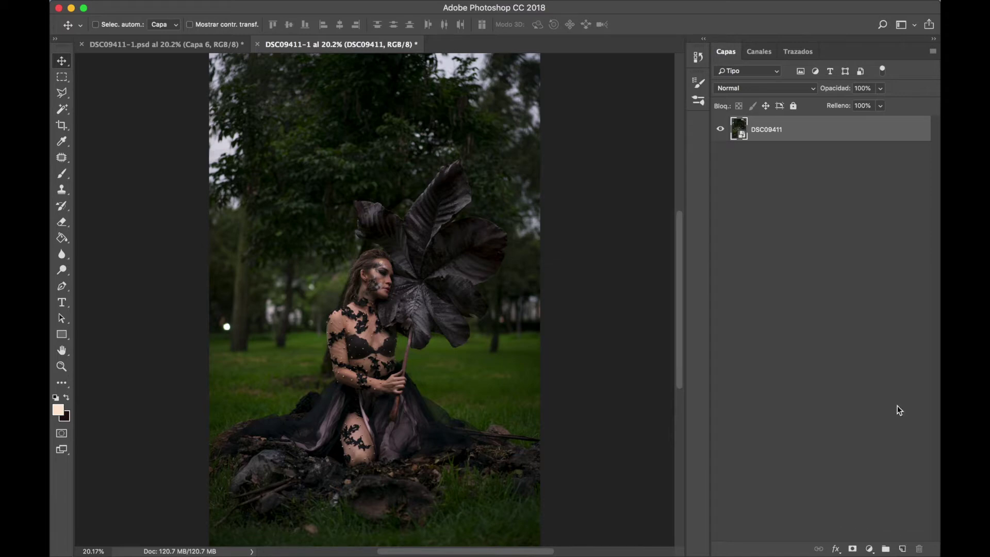
# - Duplicate the photo layer and rasterize the copy
pyautogui.hotkey('ctrl', 'j')
pyautogui.rightClick(832, 131)
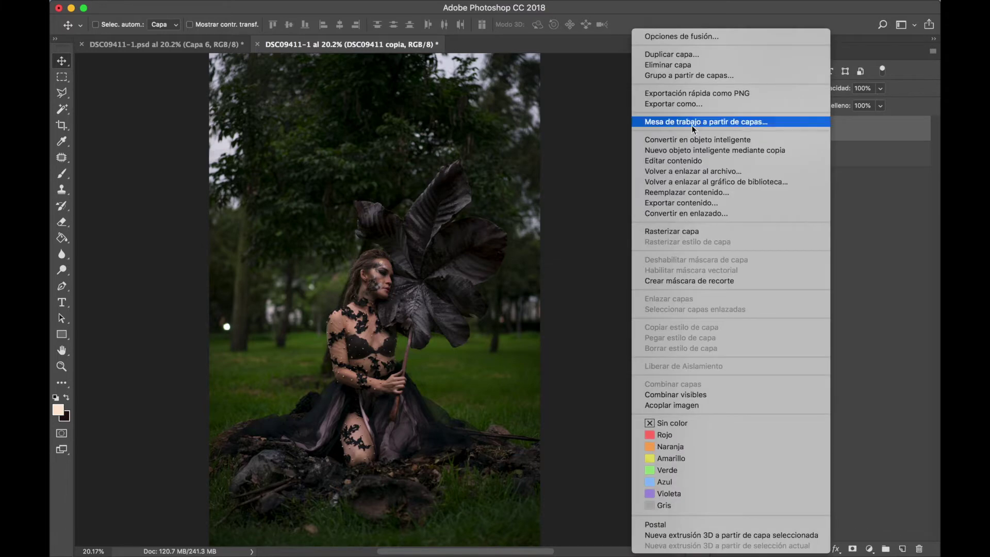
pyautogui.click(696, 231)
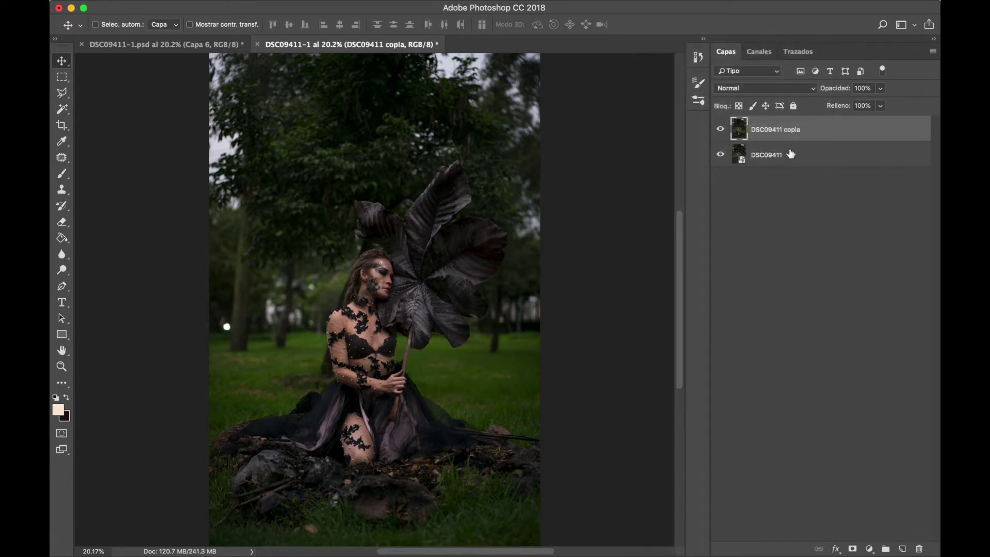
# - Set up the Clone Stamp at size 574, sampling Current & Below
pyautogui.press('s')
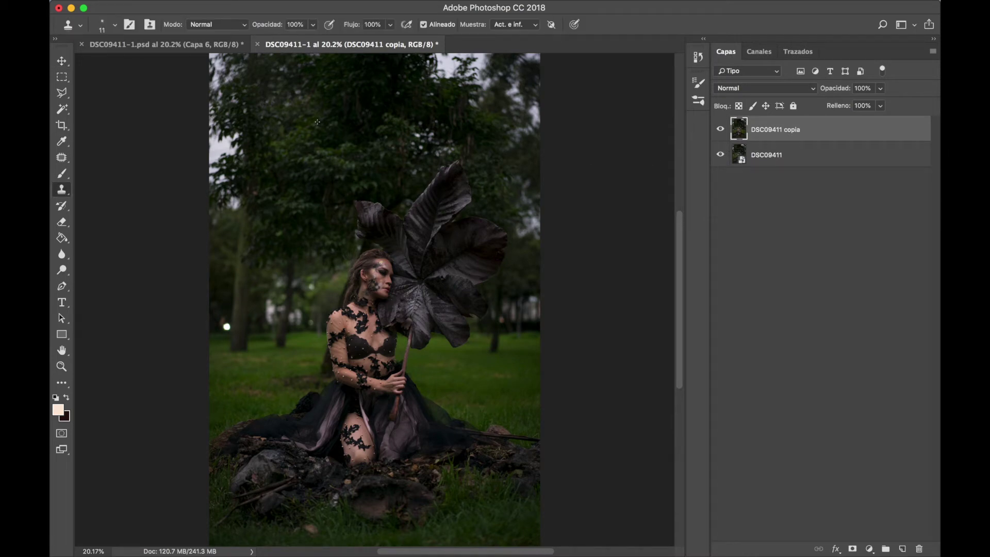
pyautogui.moveTo(304, 127); pyautogui.dragTo(338, 135)
pyautogui.click(529, 25)
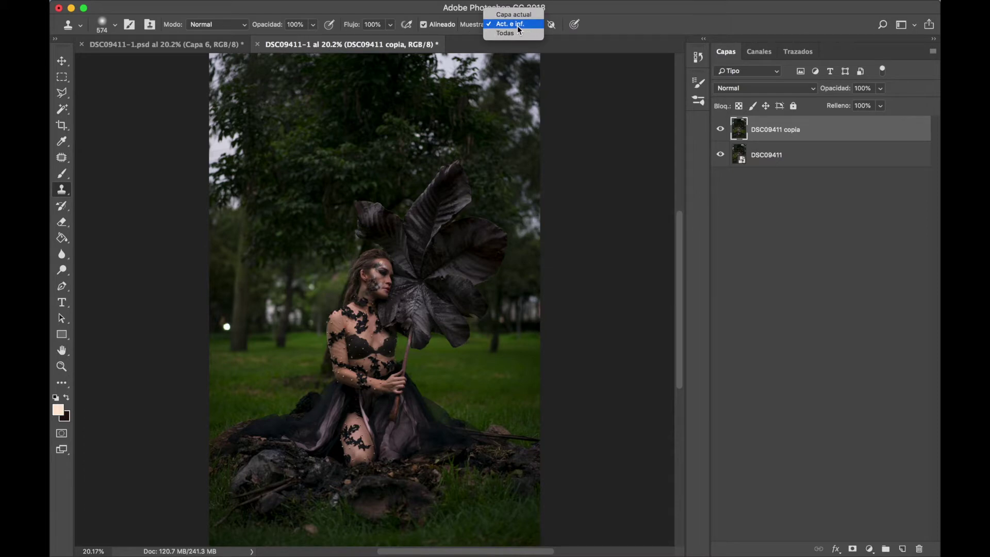
pyautogui.click(519, 25)
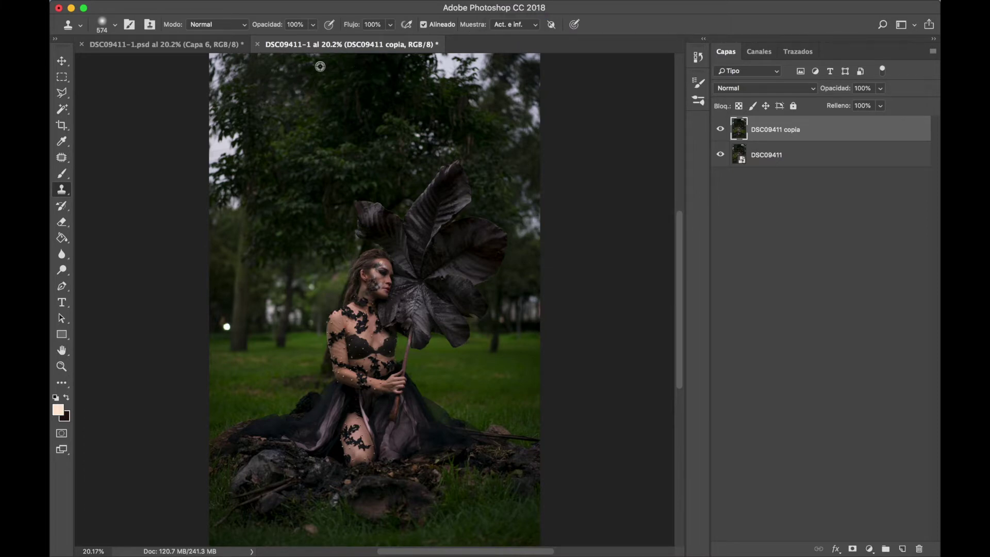
# - Clone over the bright sky gaps at the top-left and top-right, and the patches right of the leaf
pyautogui.keyDown('alt'); pyautogui.click(248, 68); pyautogui.keyUp('alt')
pyautogui.moveTo(234, 72); pyautogui.dragTo(240, 138)
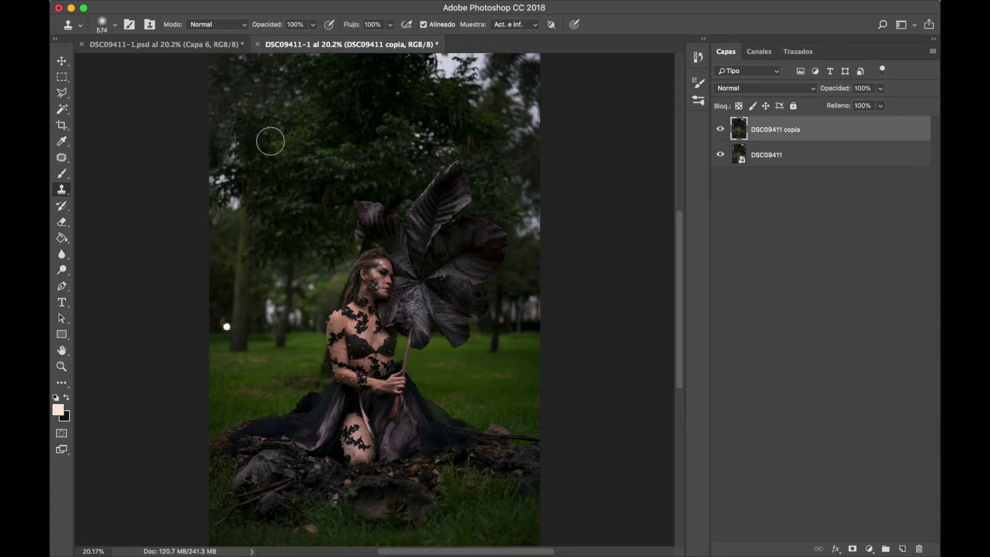
pyautogui.moveTo(443, 70)
pyautogui.mouseDown()
pyautogui.moveTo(504, 78)
pyautogui.moveTo(497, 88)
pyautogui.moveTo(518, 129)
pyautogui.mouseUp()
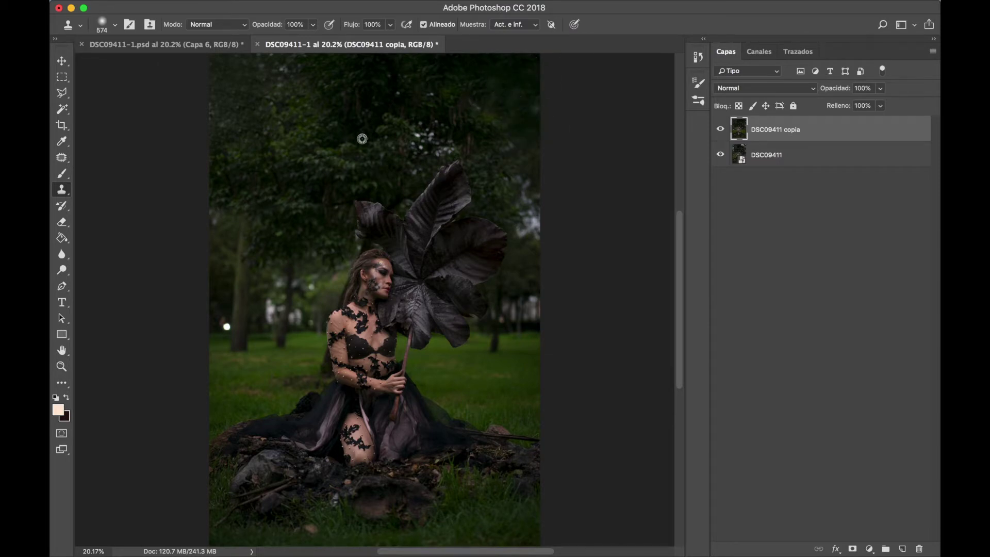
pyautogui.press('[')
pyautogui.press('[')
pyautogui.press('[')
pyautogui.moveTo(535, 194); pyautogui.dragTo(516, 218)
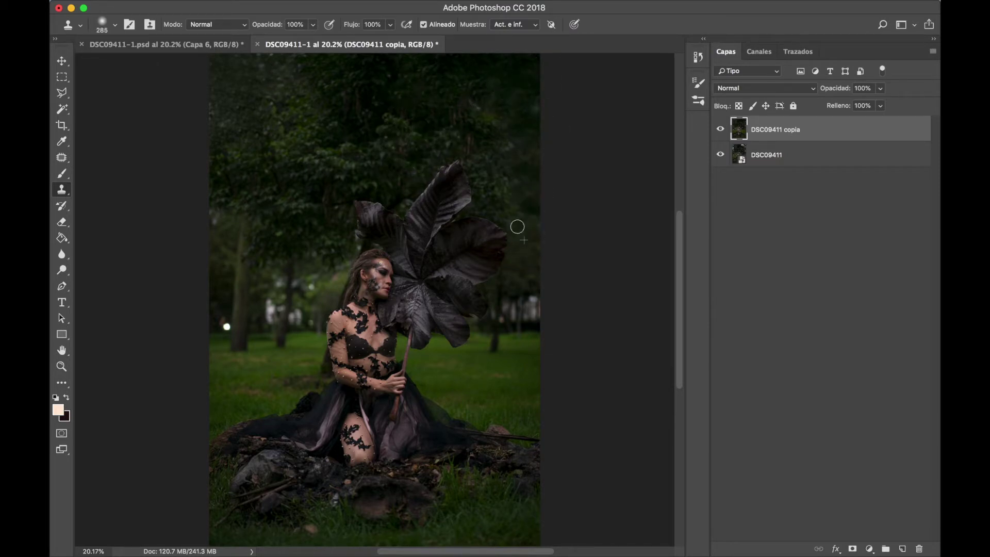
# - Zoom in and clone out the light tree trunks near the right edge with a 129 brush
pyautogui.scroll(5, 517, 218)
pyautogui.press('e')
pyautogui.scroll(-3, 523, 283)
pyautogui.hscroll(1, 524, 283)
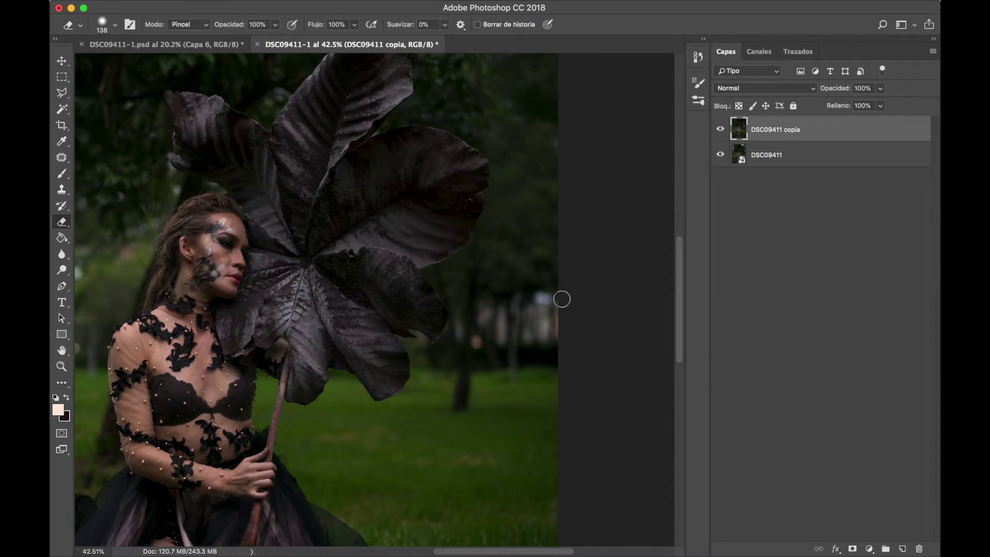
pyautogui.press('s')
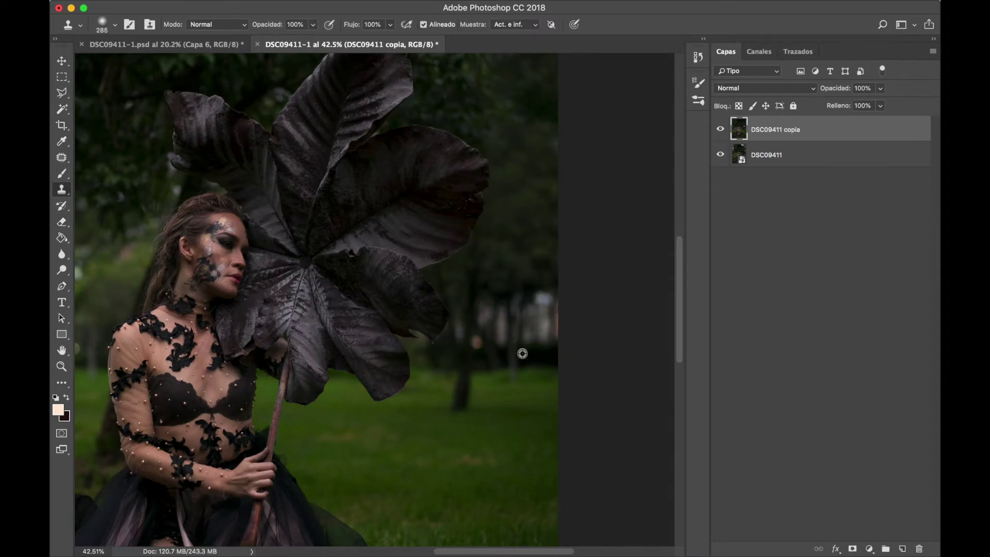
pyautogui.moveTo(531, 358); pyautogui.dragTo(553, 353)
pyautogui.keyDown('alt'); pyautogui.click(520, 355); pyautogui.keyUp('alt')
pyautogui.moveTo(522, 337)
pyautogui.mouseDown()
pyautogui.moveTo(552, 338)
pyautogui.moveTo(536, 336)
pyautogui.moveTo(544, 348)
pyautogui.moveTo(533, 350)
pyautogui.mouseUp()
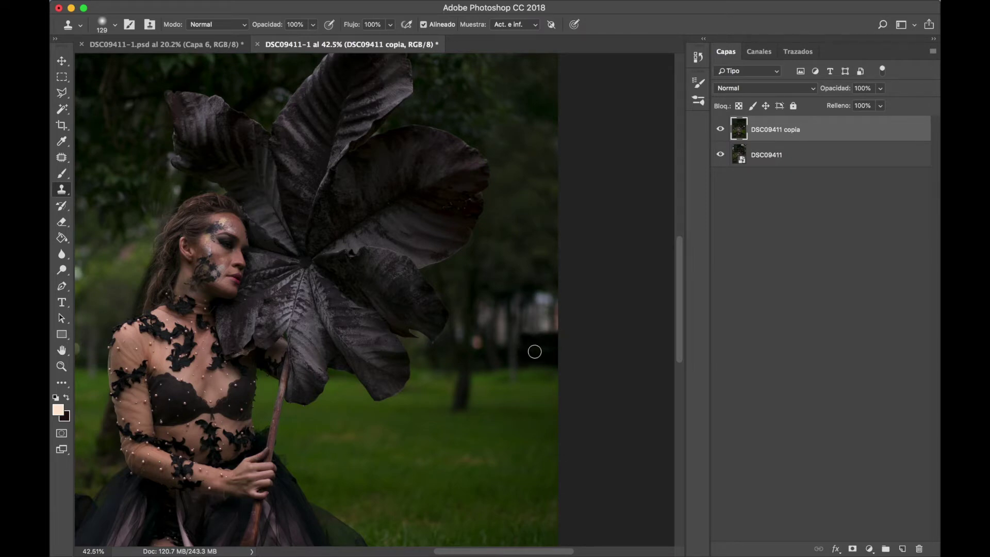
# - With a 204 brush, smooth the background to the right of the leaf tip
pyautogui.keyDown('ctrl'); pyautogui.keyDown('alt'); pyautogui.moveTo(510, 289); pyautogui.dragTo(531, 290); pyautogui.keyUp('alt'); pyautogui.keyUp('ctrl')
pyautogui.moveTo(475, 309)
pyautogui.mouseDown()
pyautogui.moveTo(515, 303)
pyautogui.moveTo(549, 319)
pyautogui.moveTo(539, 309)
pyautogui.moveTo(568, 296)
pyautogui.moveTo(554, 323)
pyautogui.moveTo(528, 327)
pyautogui.moveTo(547, 330)
pyautogui.moveTo(507, 322)
pyautogui.moveTo(503, 338)
pyautogui.moveTo(499, 329)
pyautogui.moveTo(464, 330)
pyautogui.mouseUp()
pyautogui.keyDown('alt'); pyautogui.click(532, 304); pyautogui.keyUp('alt')
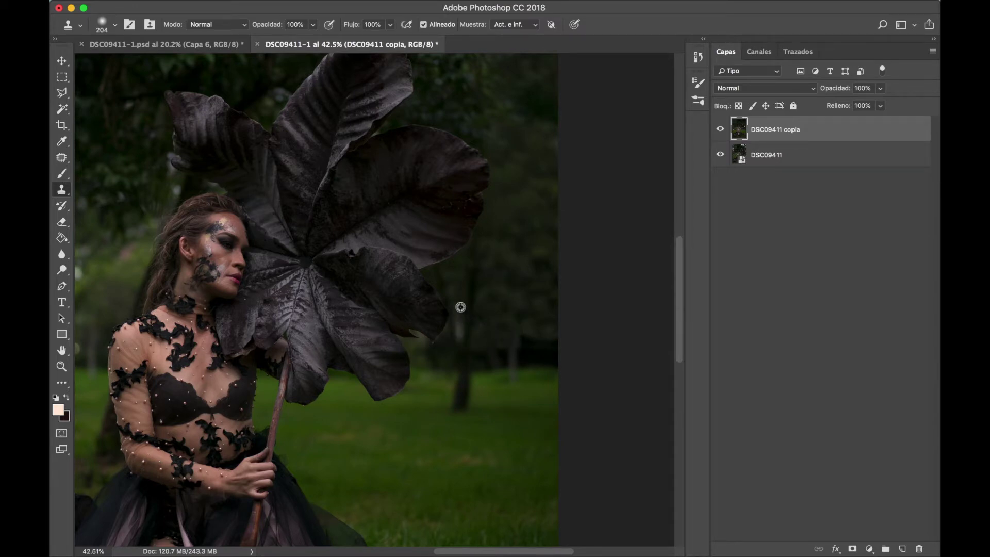
pyautogui.keyDown('alt'); pyautogui.click(457, 309); pyautogui.keyUp('alt')
pyautogui.moveTo(459, 324); pyautogui.dragTo(488, 344)
# - Clone away the bright bokeh spot left of the woman, then fit the image to screen
pyautogui.hscroll(-5, 501, 326)
pyautogui.hscroll(-5, 519, 332)
pyautogui.hscroll(-3, 464, 333)
pyautogui.keyDown('alt'); pyautogui.click(277, 310); pyautogui.keyUp('alt')
pyautogui.moveTo(267, 341); pyautogui.dragTo(285, 374)
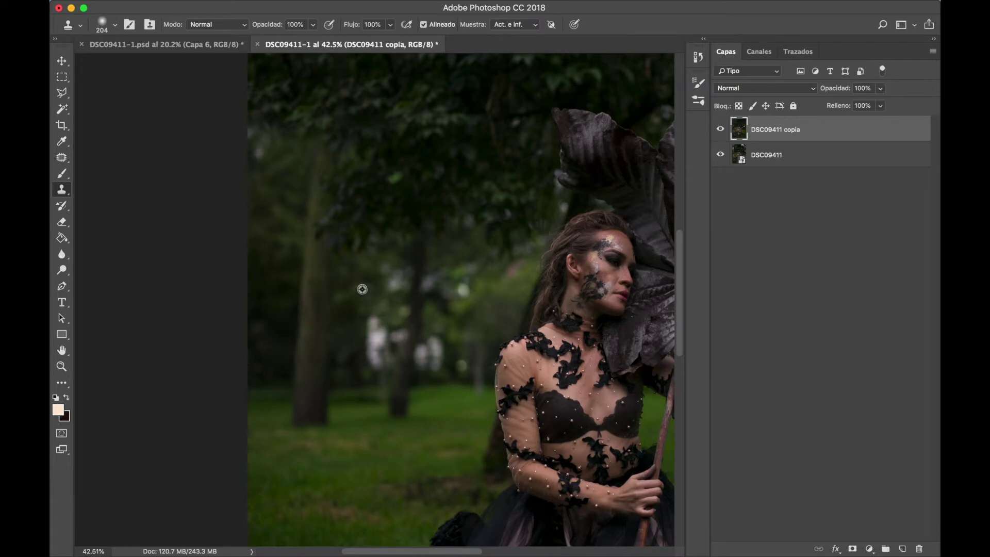
pyautogui.moveTo(373, 317); pyautogui.dragTo(376, 327)
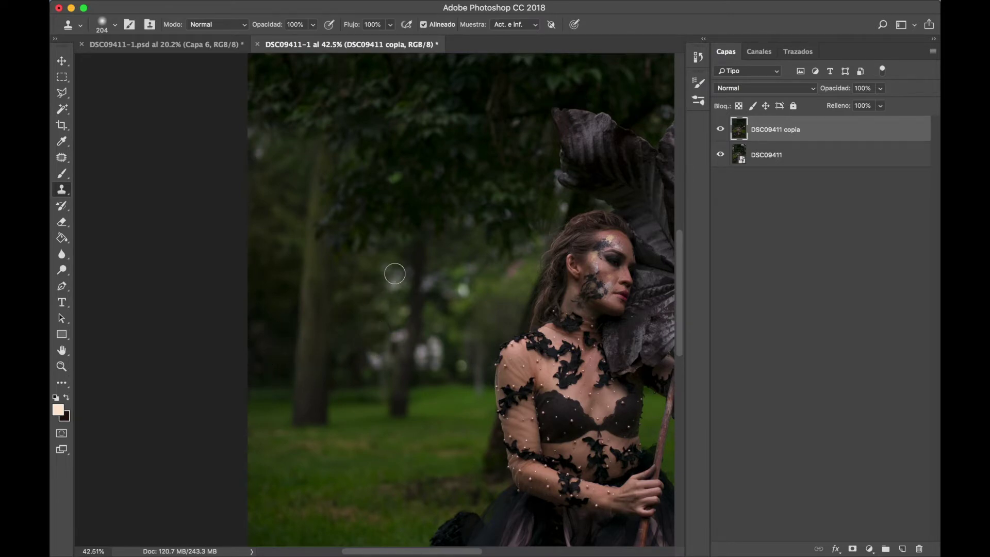
pyautogui.press('super+0')
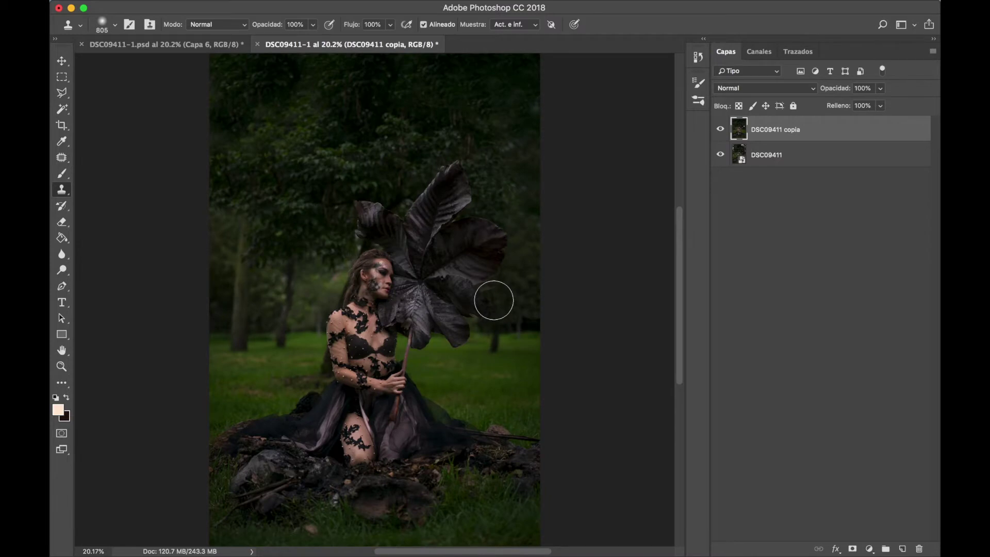
pyautogui.click(869, 548)
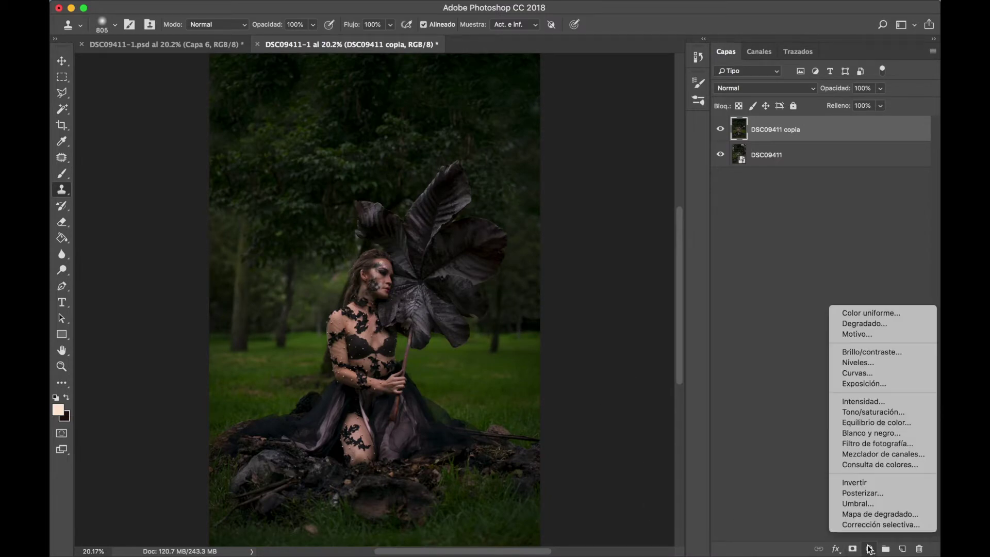
# - Add a Selective Color adjustment layer and enter 4 for the Reds
pyautogui.click(875, 525)
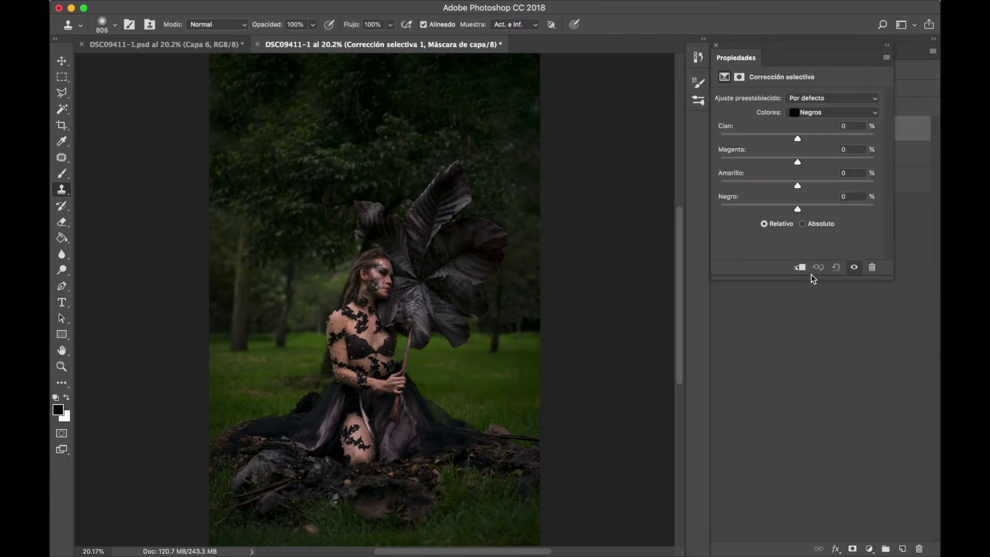
pyautogui.click(826, 112)
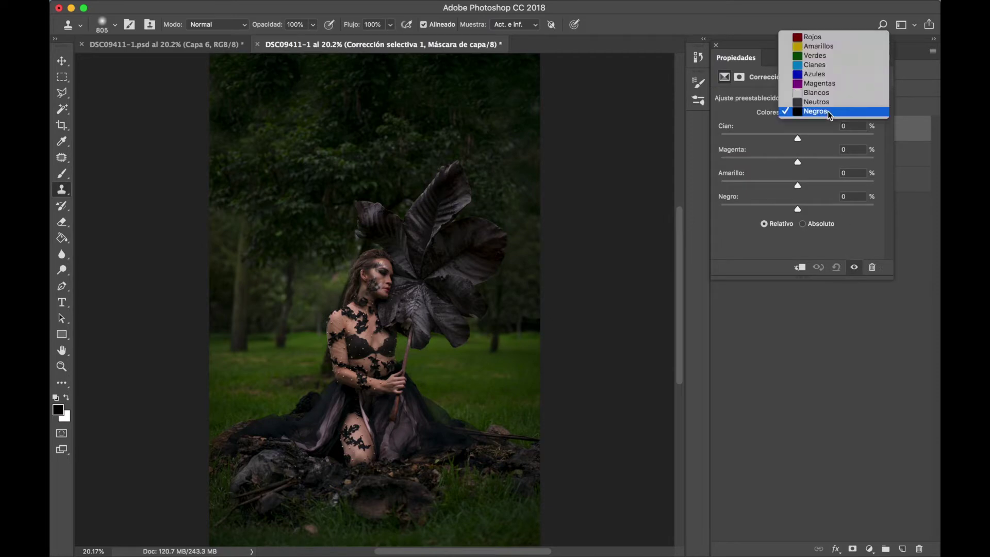
pyautogui.click(830, 38)
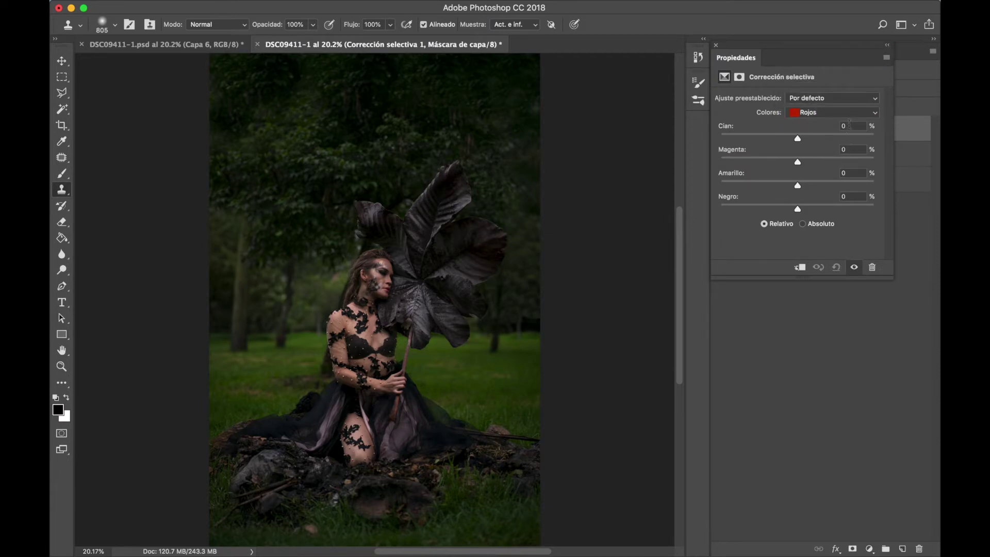
pyautogui.write('4')
# - Set the Yellows to Cyan -100, Magenta 8 and Yellow -96
pyautogui.click(833, 115)
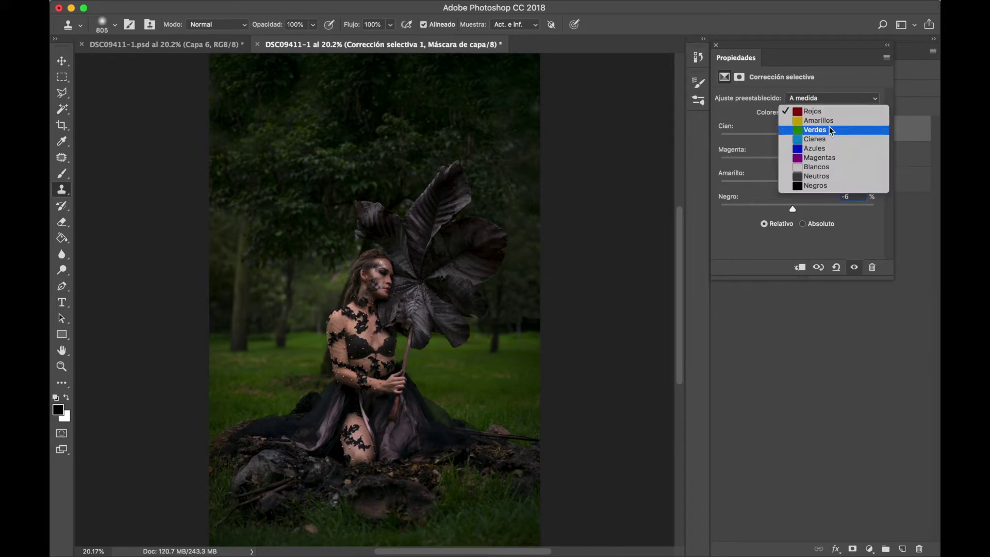
pyautogui.click(831, 125)
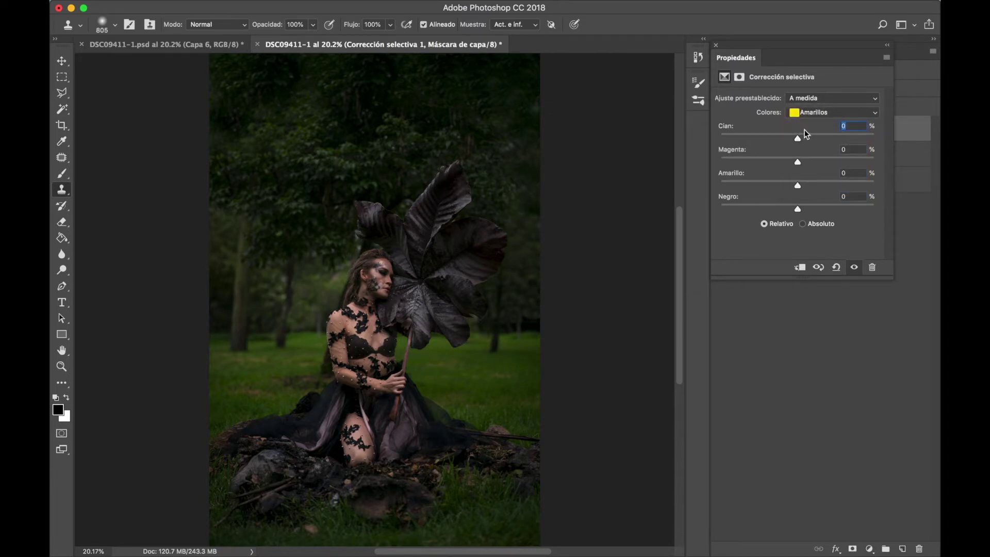
pyautogui.moveTo(799, 139); pyautogui.dragTo(617, 119)
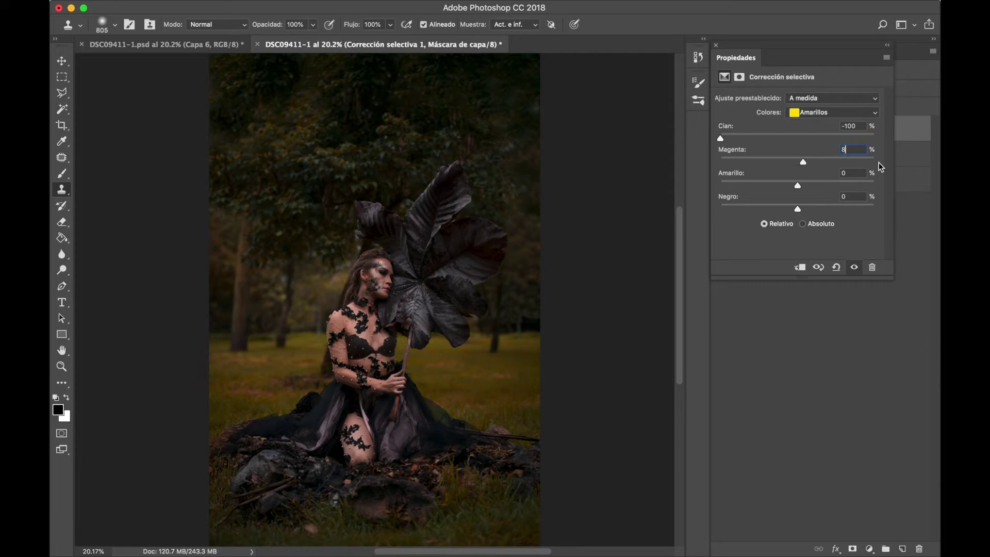
pyautogui.moveTo(798, 187); pyautogui.dragTo(728, 184)
# - Adjust the Greens: less cyan, magenta at maximum, a little more yellow and black
pyautogui.click(832, 112)
pyautogui.click(825, 122)
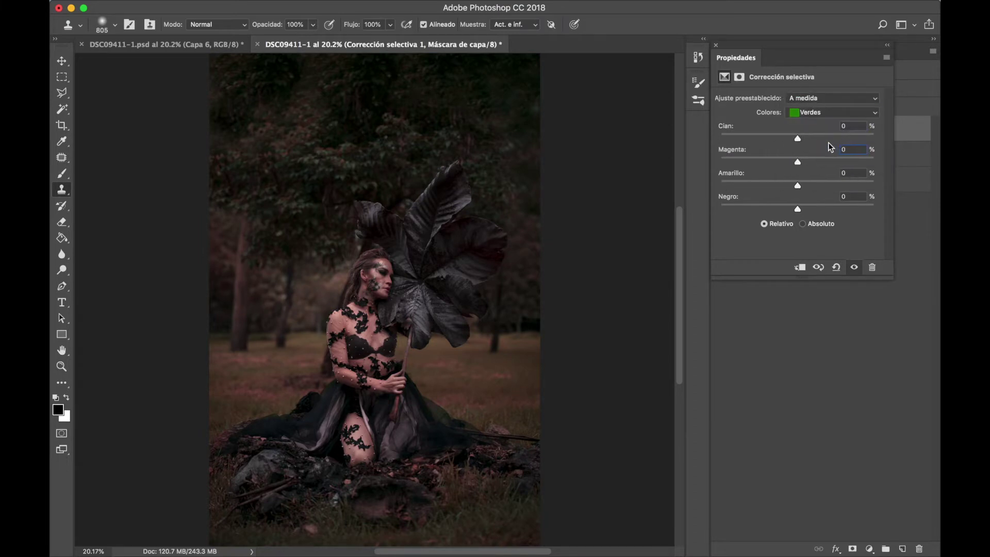
pyautogui.moveTo(798, 139); pyautogui.dragTo(738, 139)
pyautogui.moveTo(798, 163); pyautogui.dragTo(907, 168)
pyautogui.moveTo(796, 182); pyautogui.dragTo(820, 186)
pyautogui.moveTo(797, 210); pyautogui.dragTo(812, 213)
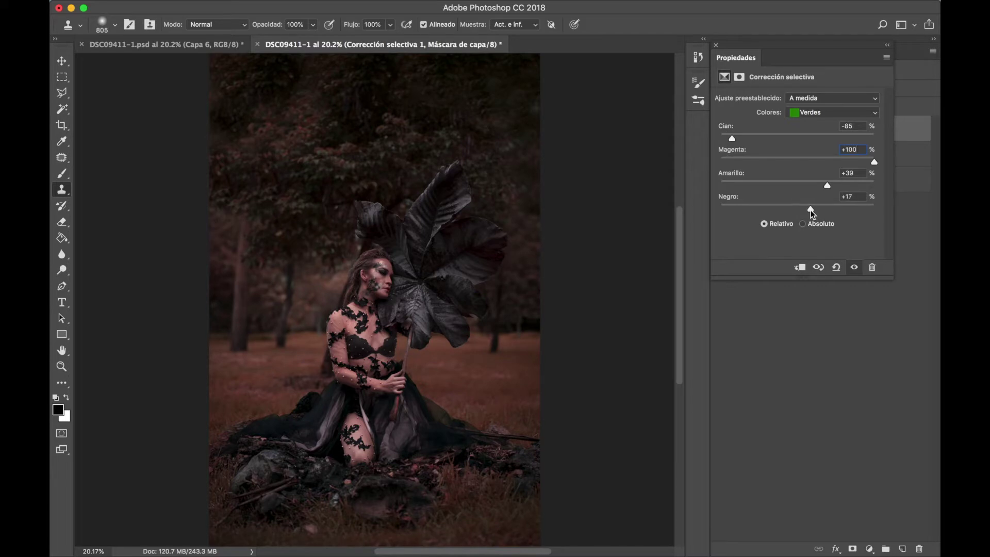
# - Adjust the Magentas: more cyan, less magenta, strong yellow and slightly more black
pyautogui.click(807, 120)
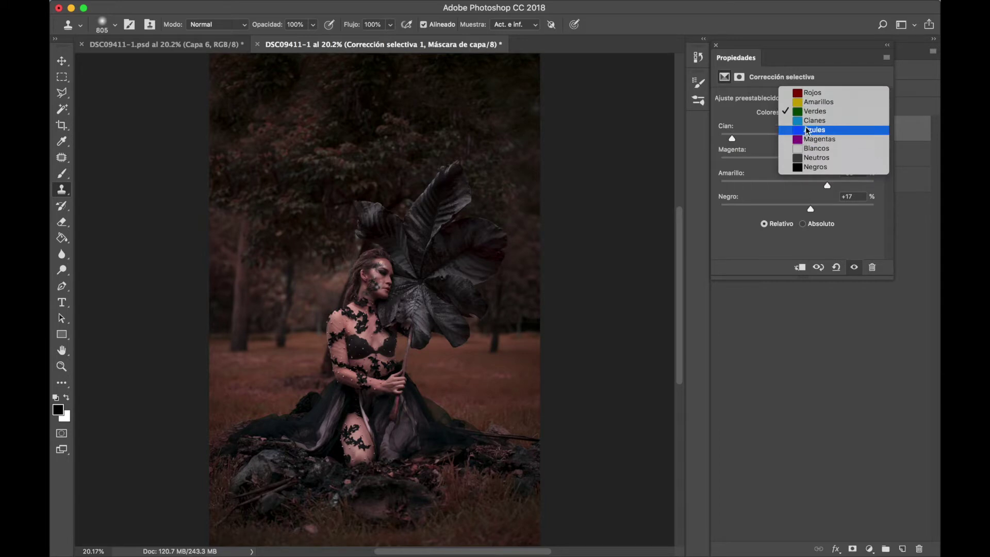
pyautogui.click(810, 139)
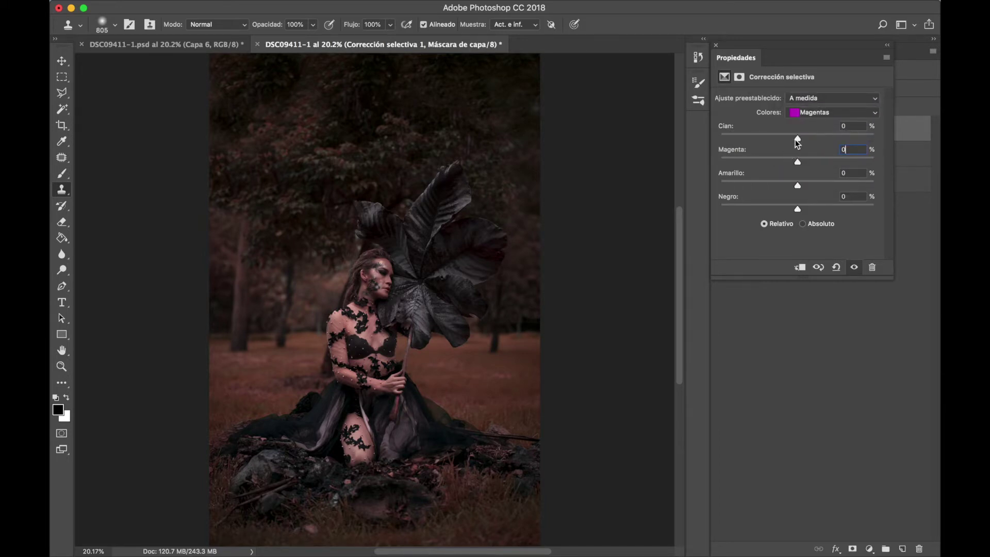
pyautogui.moveTo(797, 138); pyautogui.dragTo(827, 141)
pyautogui.moveTo(799, 161); pyautogui.dragTo(744, 162)
pyautogui.moveTo(796, 186); pyautogui.dragTo(865, 188)
pyautogui.moveTo(796, 209); pyautogui.dragTo(808, 209)
# - Set the Blacks to Cyan +5, Magenta +3, Yellow +1, Black -4 and undock the Properties panel
pyautogui.click(836, 114)
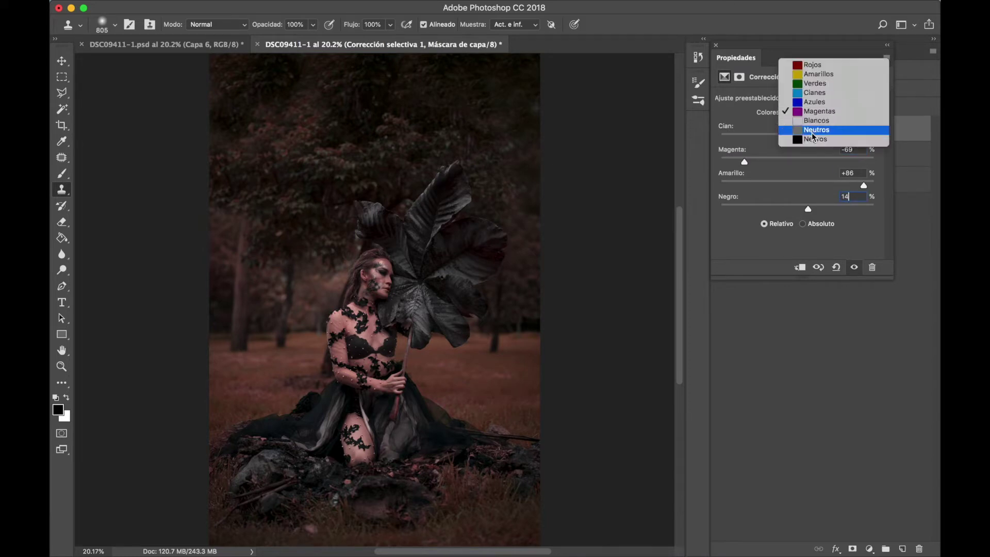
pyautogui.click(825, 142)
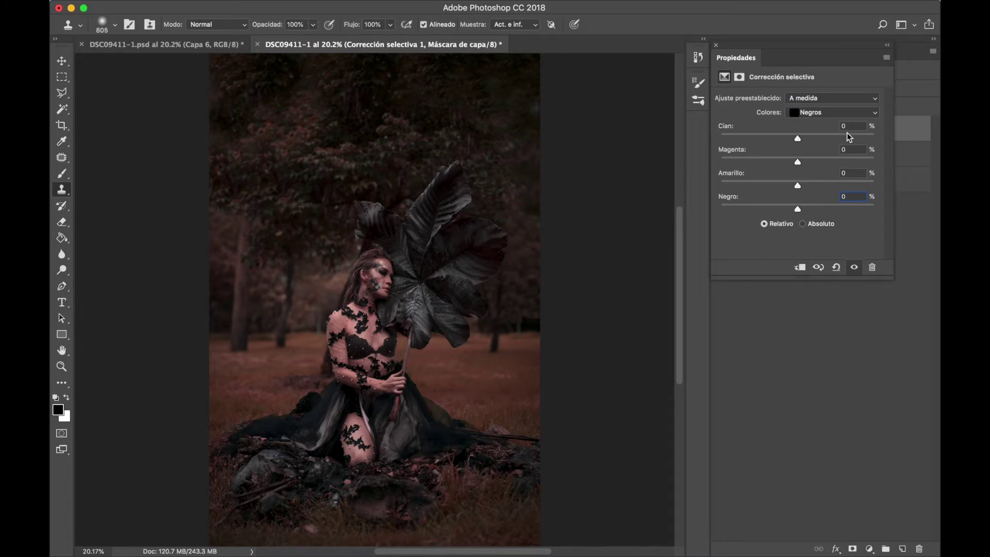
pyautogui.write('5')
pyautogui.write('3')
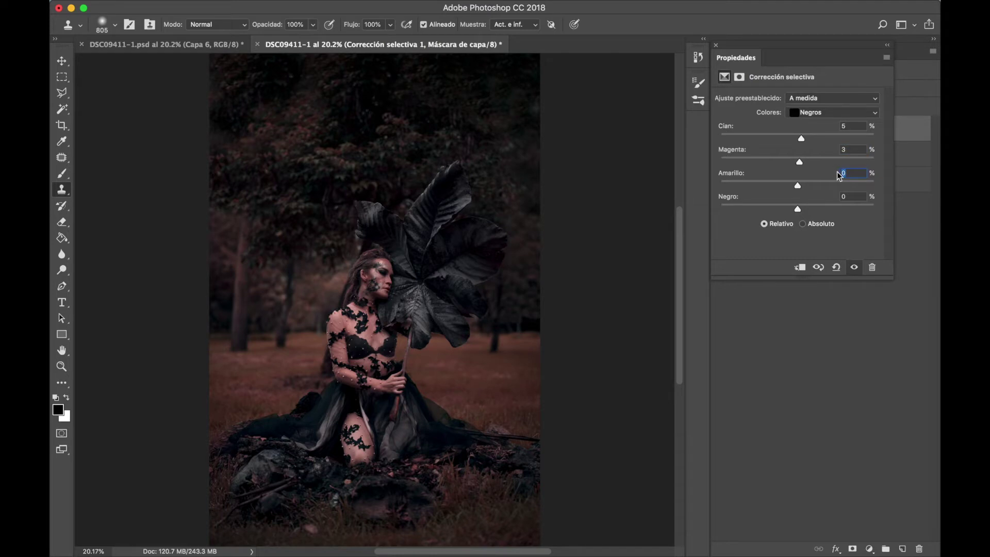
pyautogui.write('1')
pyautogui.press('Tab')
pyautogui.write('-4')
pyautogui.moveTo(771, 44)
pyautogui.mouseDown()
pyautogui.moveTo(679, 234)
pyautogui.moveTo(657, 228)
pyautogui.mouseUp()
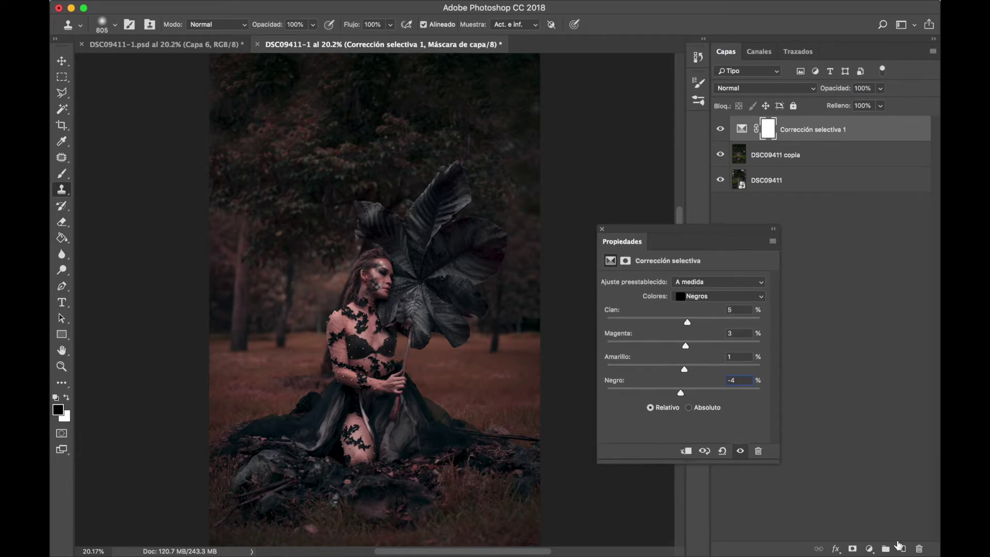
pyautogui.click(869, 548)
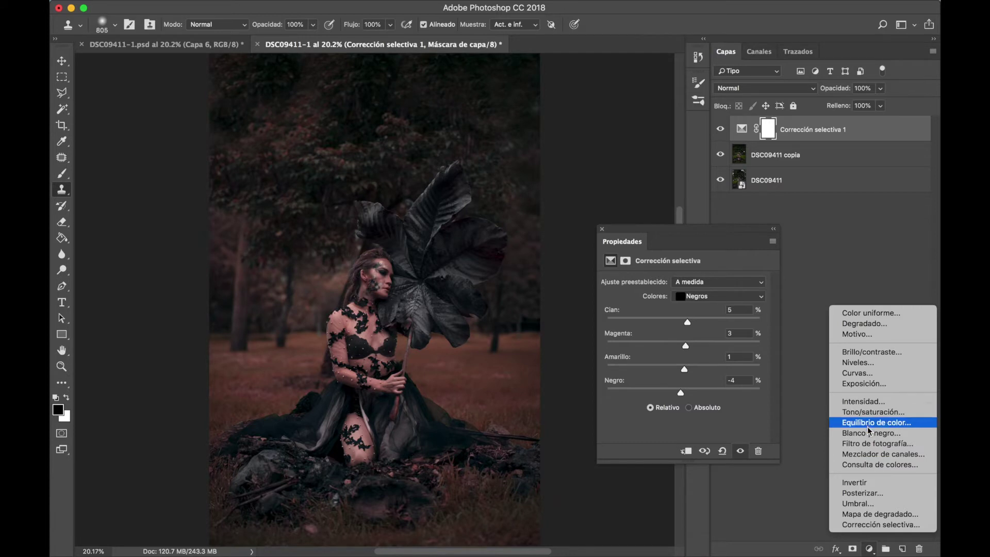
# - Add a Channel Mixer layer with the Red output's Green at -10, totalling +80
pyautogui.click(868, 454)
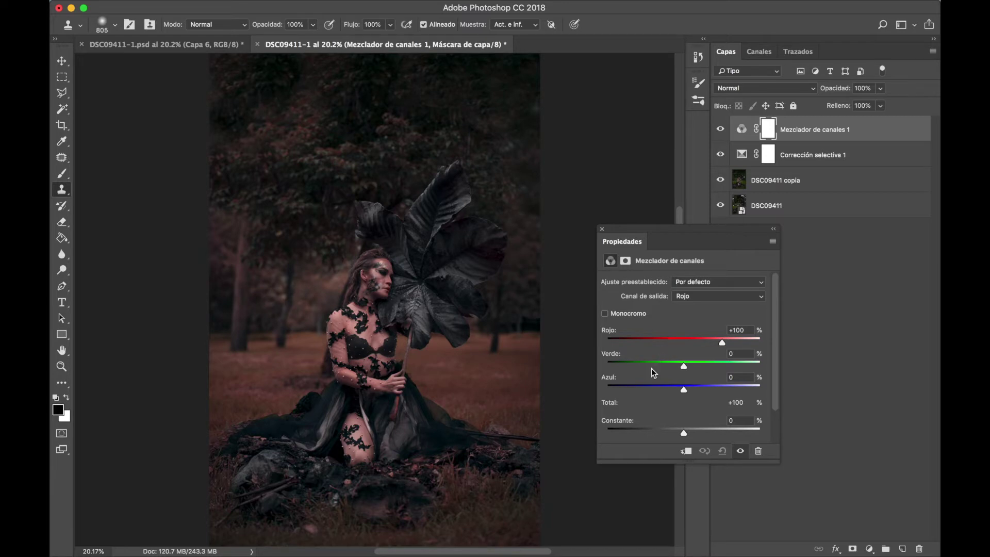
pyautogui.moveTo(616, 356); pyautogui.dragTo(611, 356)
pyautogui.click(629, 353)
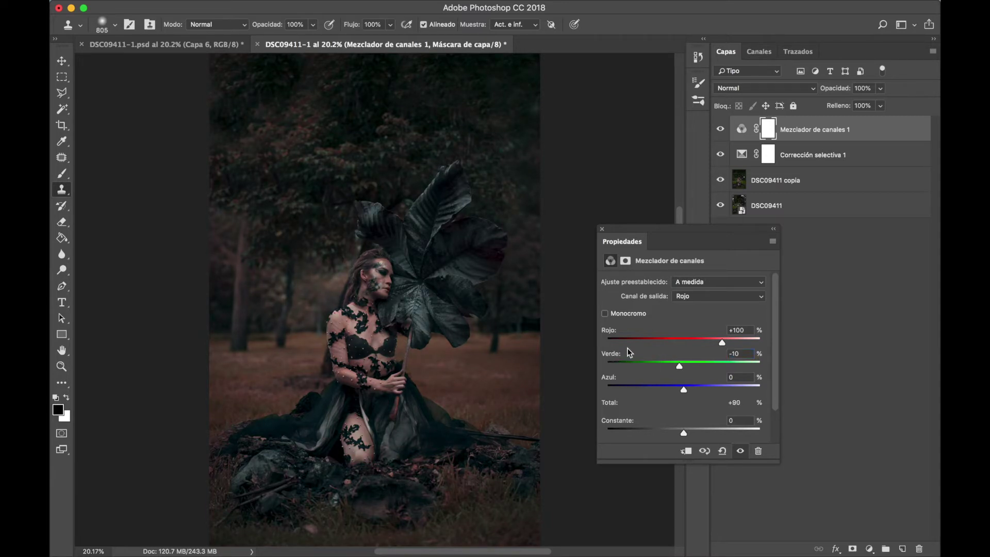
pyautogui.click(602, 229)
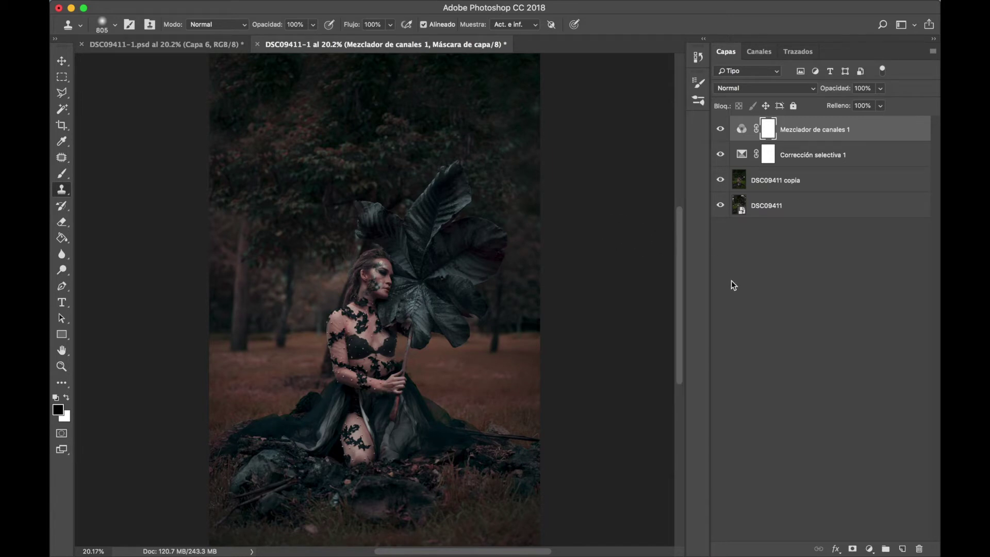
pyautogui.click(869, 549)
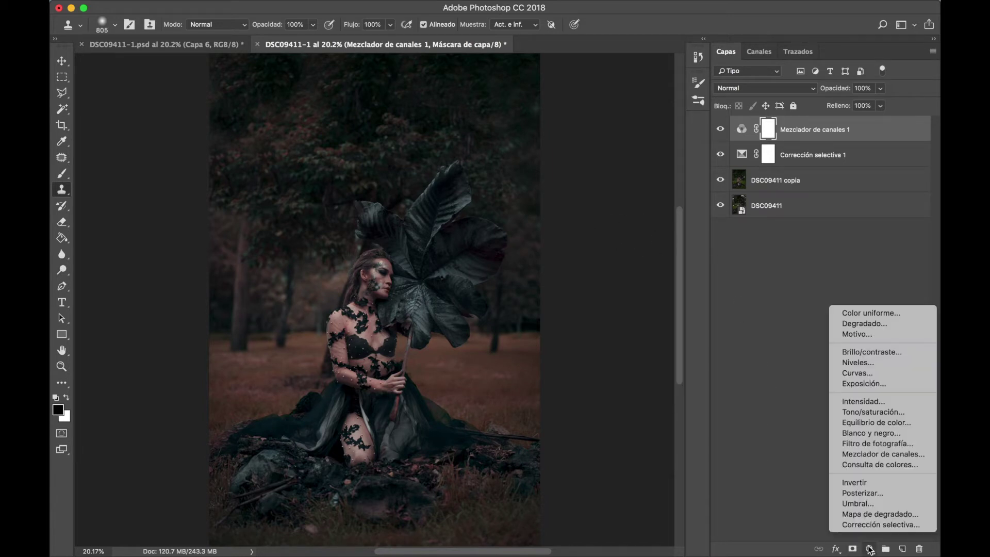
# - Add a Color Lookup layer using the Fuji ETERNA 250D Fuji 3510 LUT at 41% opacity
pyautogui.click(870, 466)
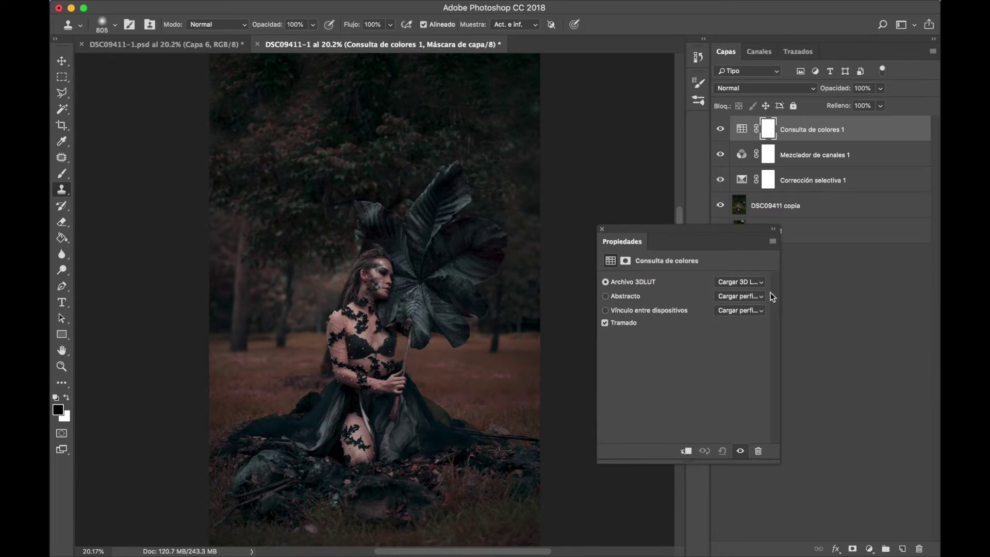
pyautogui.click(754, 285)
pyautogui.click(740, 282)
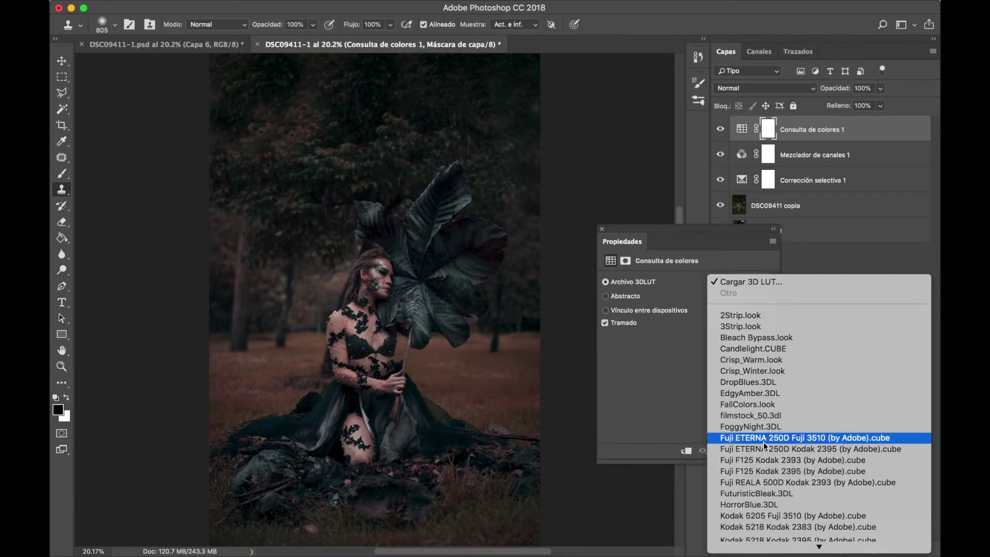
pyautogui.click(778, 438)
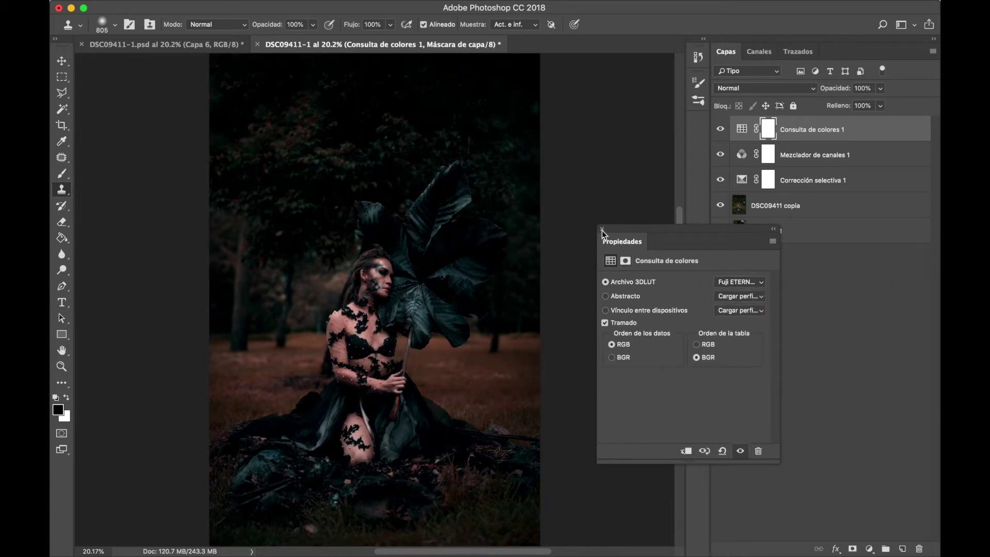
pyautogui.click(602, 230)
pyautogui.moveTo(845, 88); pyautogui.dragTo(831, 89)
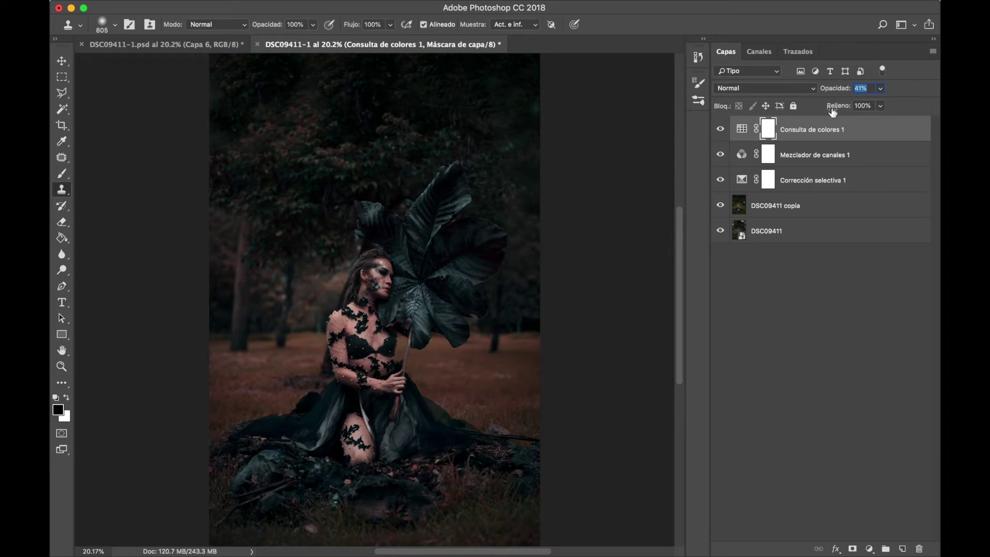
pyautogui.click(895, 151)
# - Add a Curves layer with a single midpoint nudged slightly on the RGB curve
pyautogui.click(868, 549)
pyautogui.click(868, 373)
pyautogui.moveTo(699, 369); pyautogui.dragTo(695, 365)
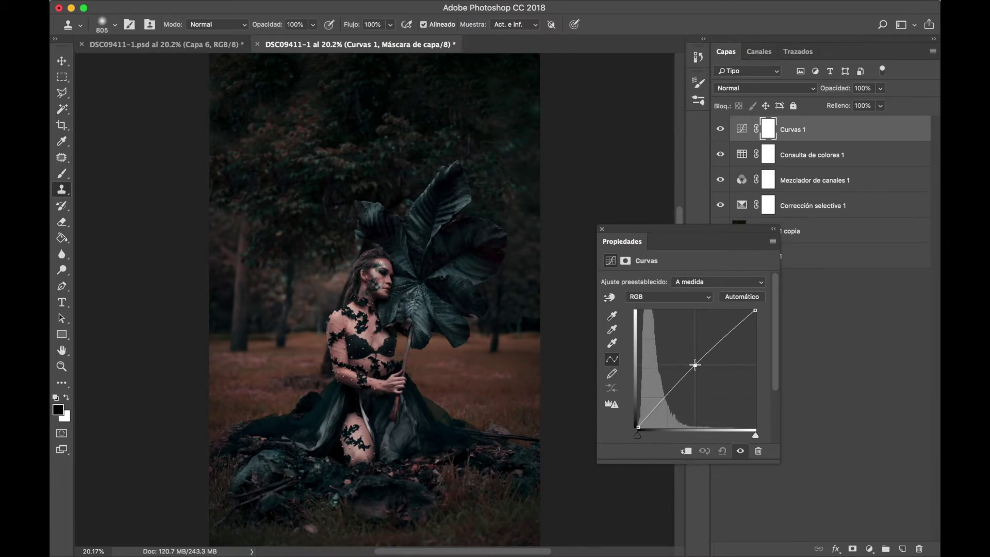
pyautogui.moveTo(694, 365); pyautogui.dragTo(694, 364)
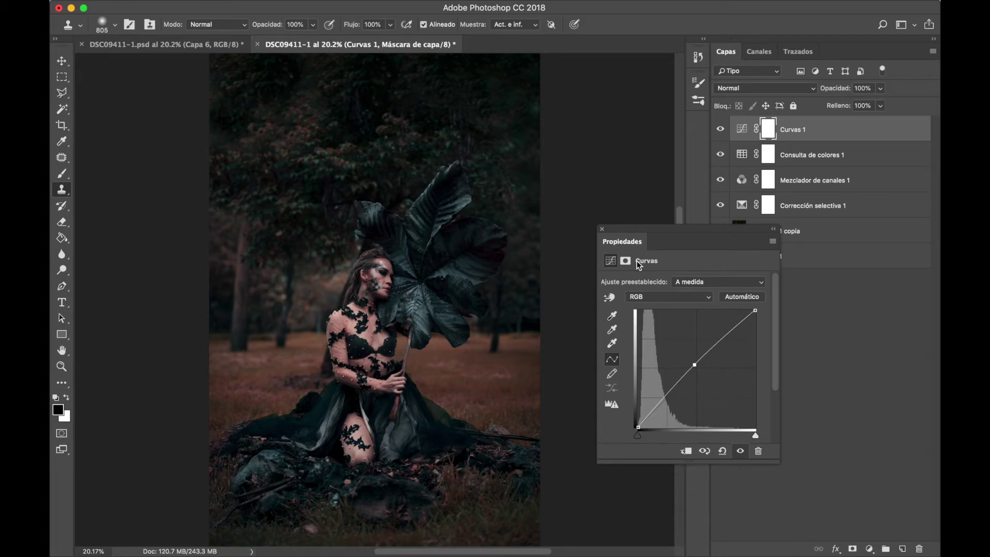
pyautogui.moveTo(694, 360); pyautogui.dragTo(694, 363)
pyautogui.click(602, 229)
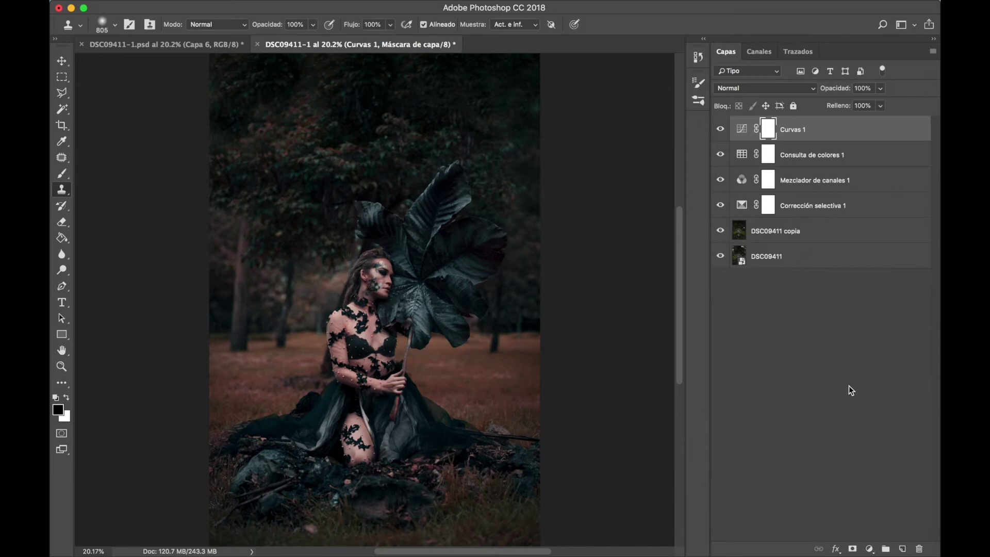
pyautogui.click(869, 548)
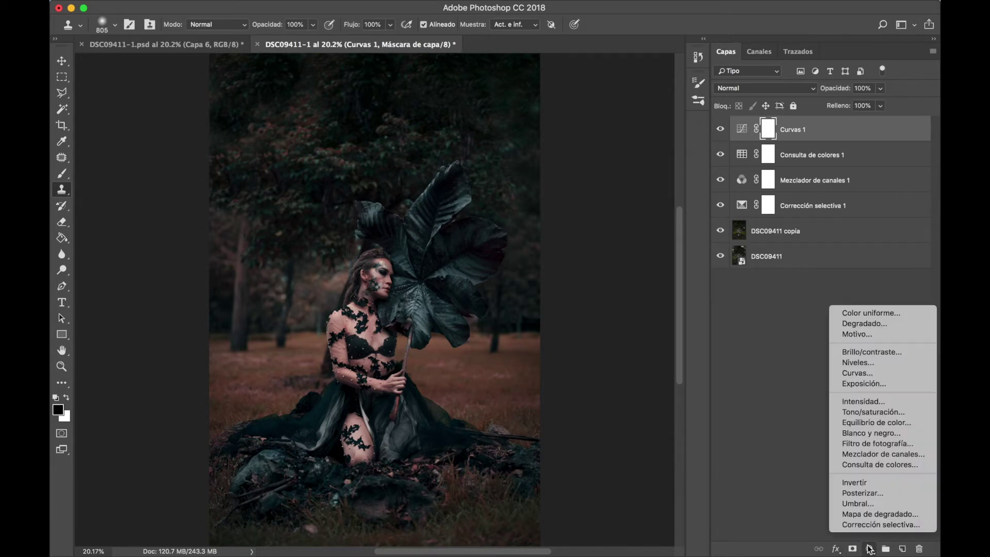
# - Add a second Selective Color layer with Yellows at Cyan -8, Magenta 13, Yellow 32, Black 49
pyautogui.click(869, 524)
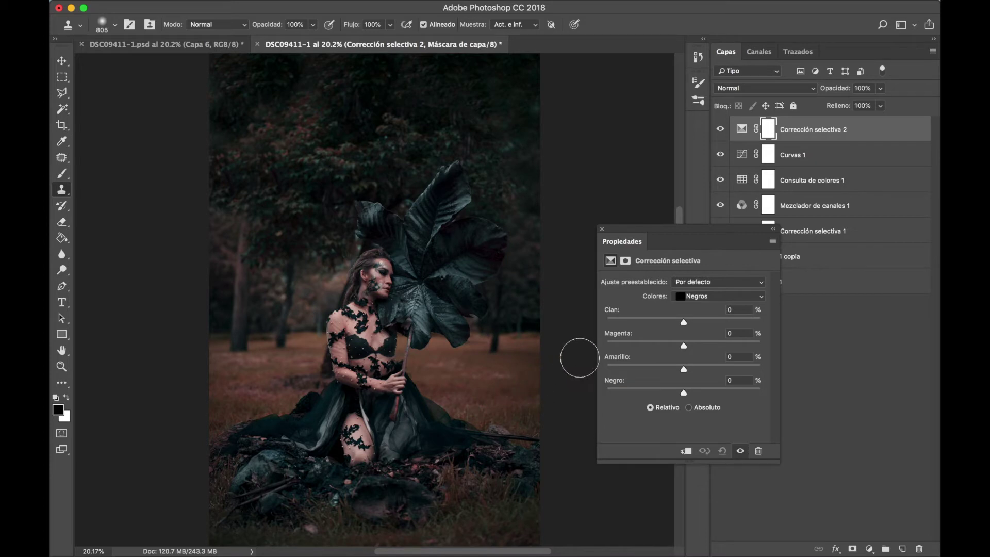
pyautogui.click(689, 302)
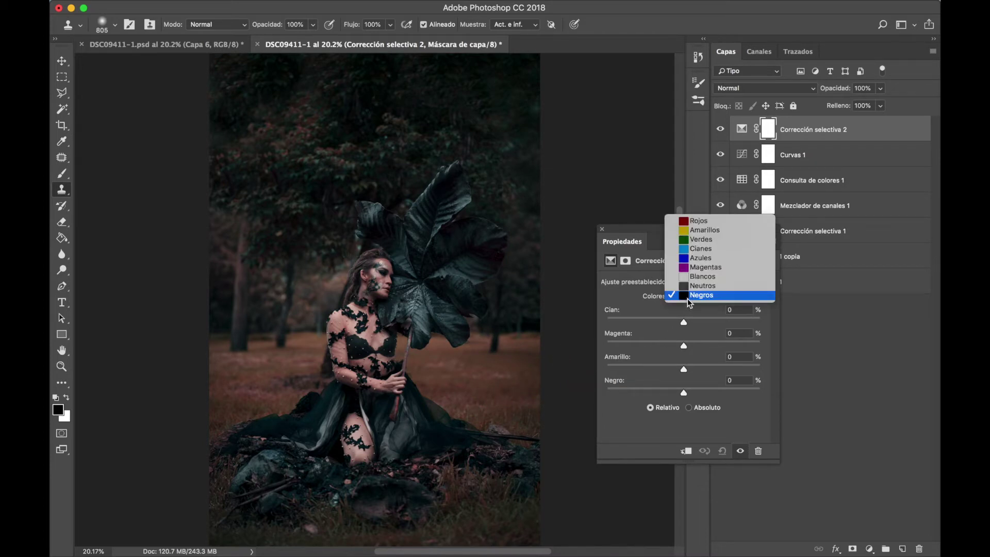
pyautogui.click(726, 231)
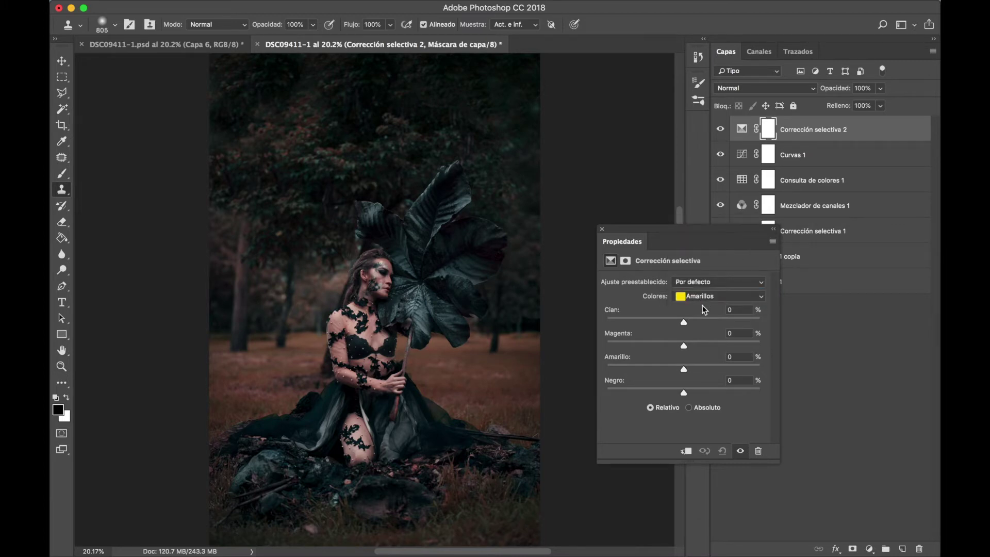
pyautogui.click(735, 309)
pyautogui.write('-8')
pyautogui.click(741, 334)
pyautogui.write('13')
pyautogui.press('Tab')
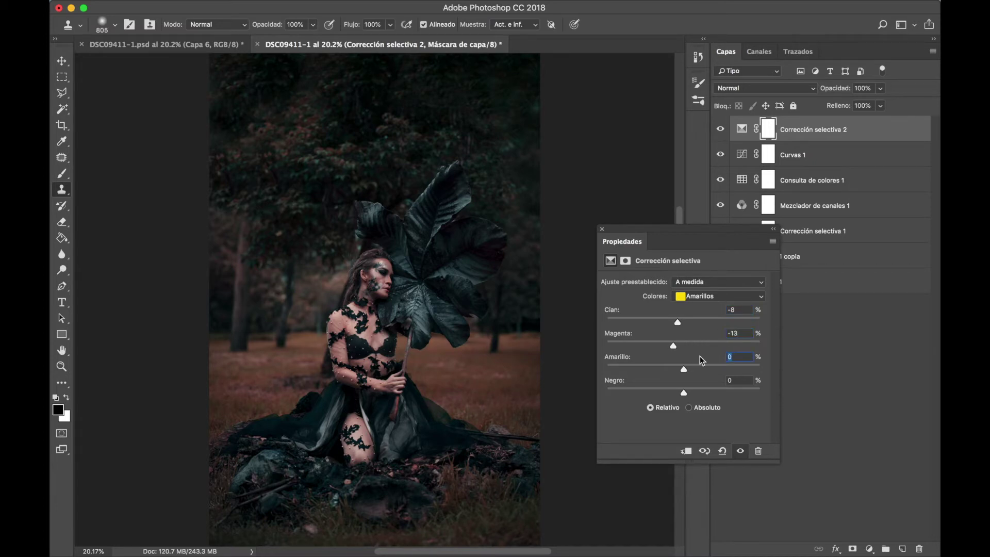
pyautogui.write('32')
pyautogui.press('Tab')
pyautogui.write('49')
# - Set the Greens to Cyan -100, Magenta +100, Yellow +33, Black +100 and toggle the layer to compare
pyautogui.click(710, 299)
pyautogui.click(711, 305)
pyautogui.moveTo(683, 322); pyautogui.dragTo(583, 321)
pyautogui.moveTo(684, 348); pyautogui.dragTo(784, 345)
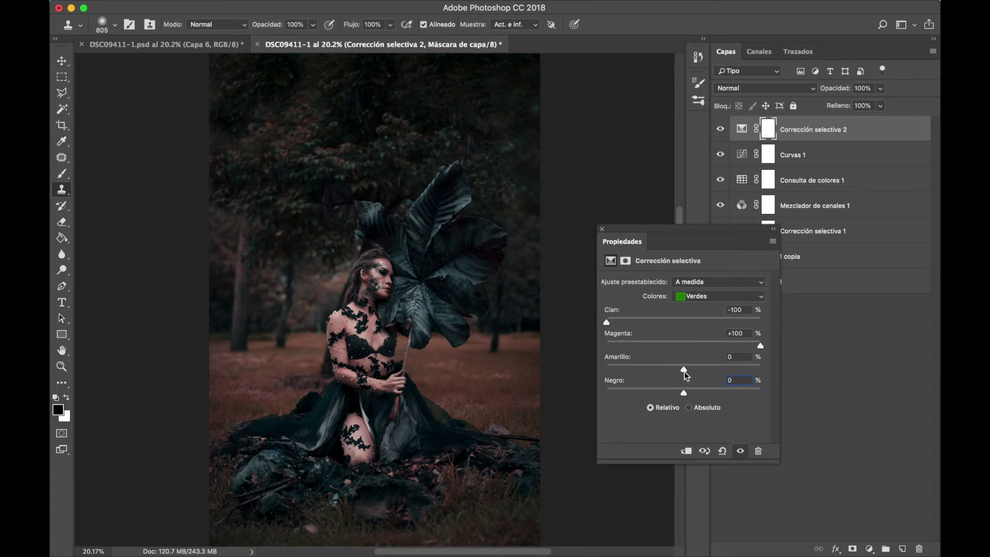
pyautogui.click(735, 357)
pyautogui.write('333')
pyautogui.press('BackSpace')
pyautogui.moveTo(683, 392); pyautogui.dragTo(762, 395)
pyautogui.click(720, 130)
pyautogui.click(720, 130)
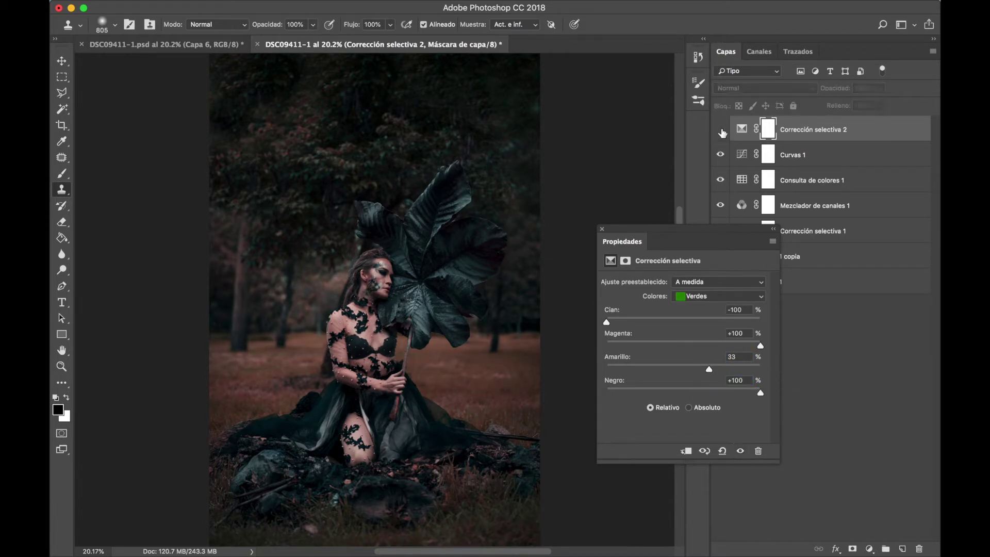
pyautogui.click(710, 299)
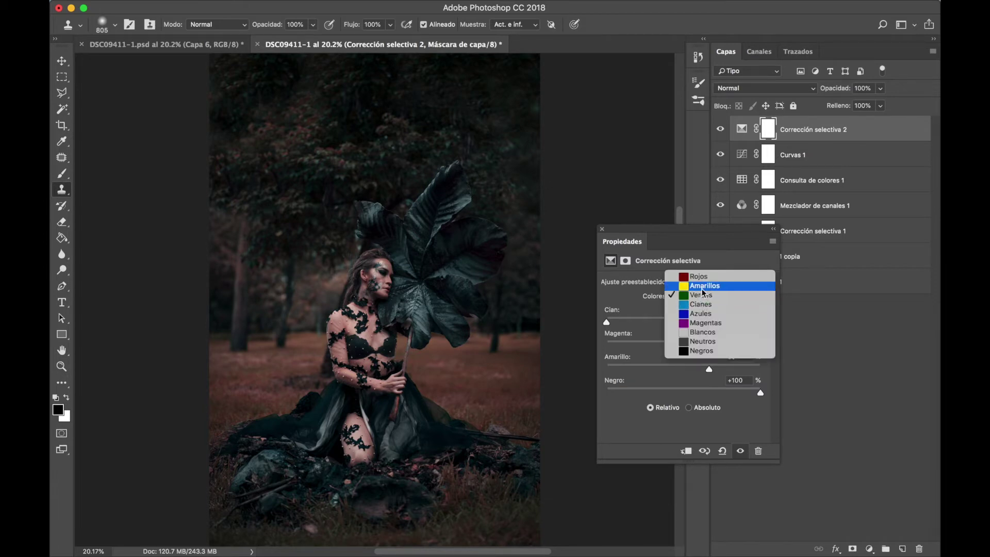
# - Tint the Neutrals slightly with small values such as Cyan 7, Yellow 9 and Black 5
pyautogui.click(704, 286)
pyautogui.click(704, 295)
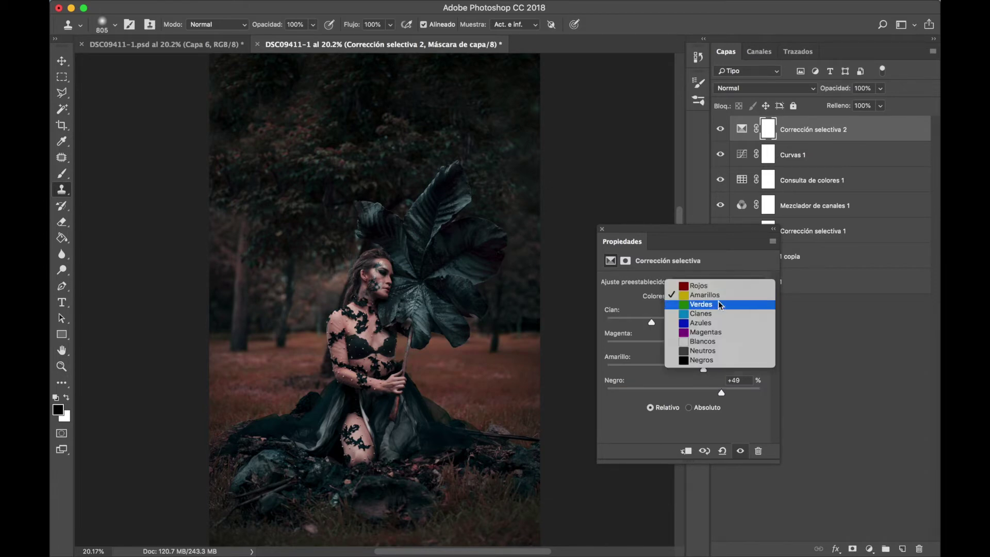
pyautogui.click(704, 351)
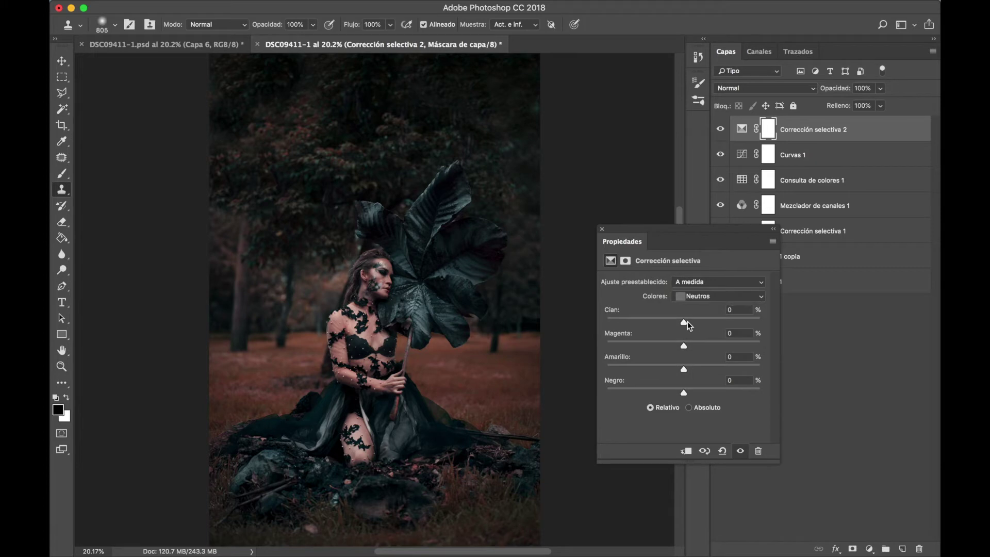
pyautogui.click(736, 310)
pyautogui.write('7')
pyautogui.click(734, 333)
pyautogui.write('-')
pyautogui.press('Tab')
pyautogui.write('9')
pyautogui.click(743, 379)
pyautogui.write('5')
# - Raise the Yellows' Cyan to -7 and Yellow to +34
pyautogui.click(698, 298)
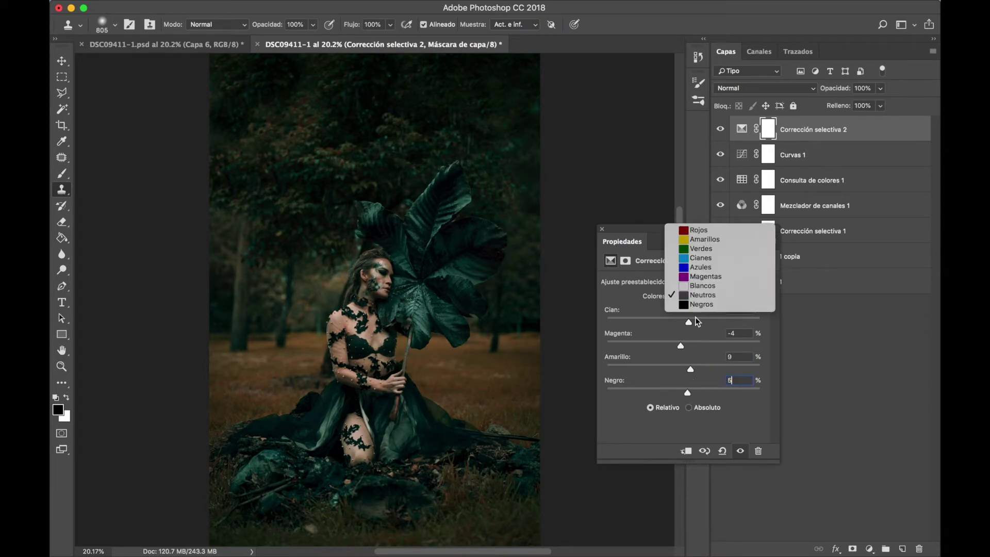
pyautogui.click(701, 230)
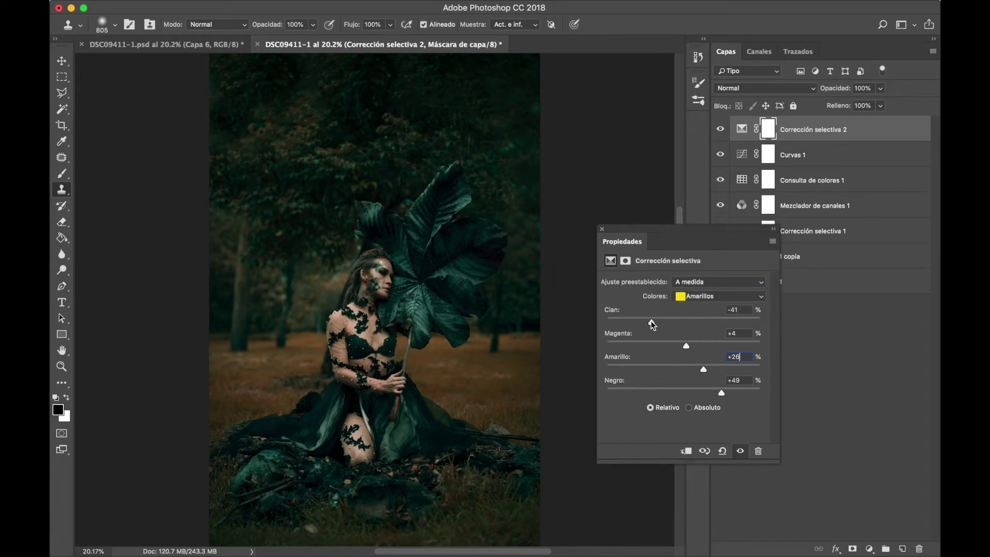
pyautogui.moveTo(652, 324); pyautogui.dragTo(677, 324)
pyautogui.moveTo(706, 372); pyautogui.dragTo(712, 372)
pyautogui.click(680, 297)
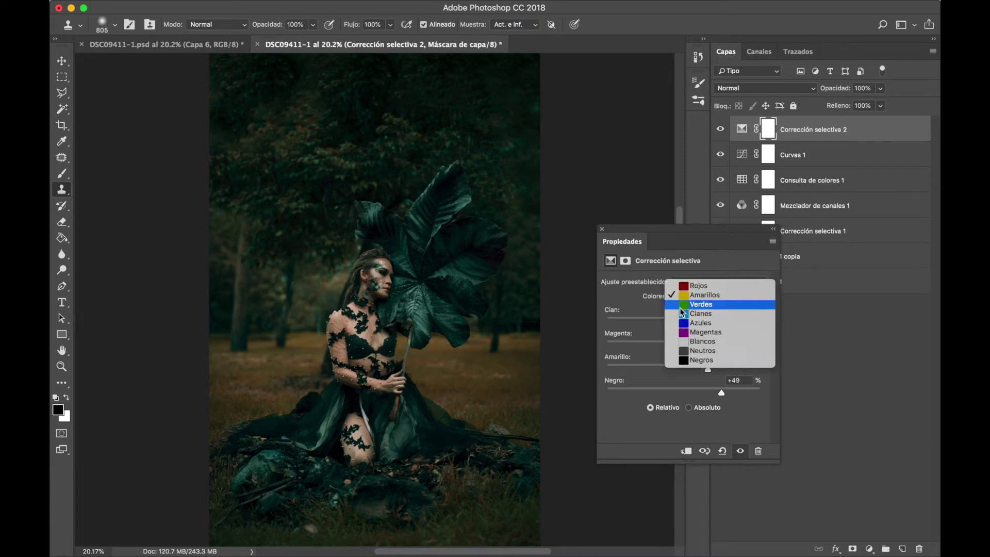
# - Give the second Selective Color's reds Cyan -80, Magenta +6 and Yellow +60, then invert its mask to black
pyautogui.click(680, 305)
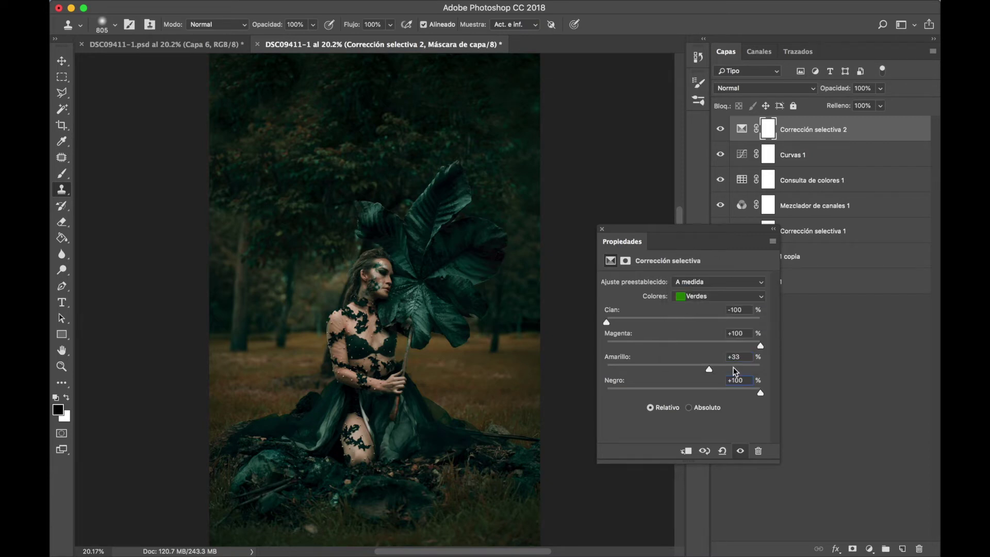
pyautogui.click(719, 300)
pyautogui.click(711, 275)
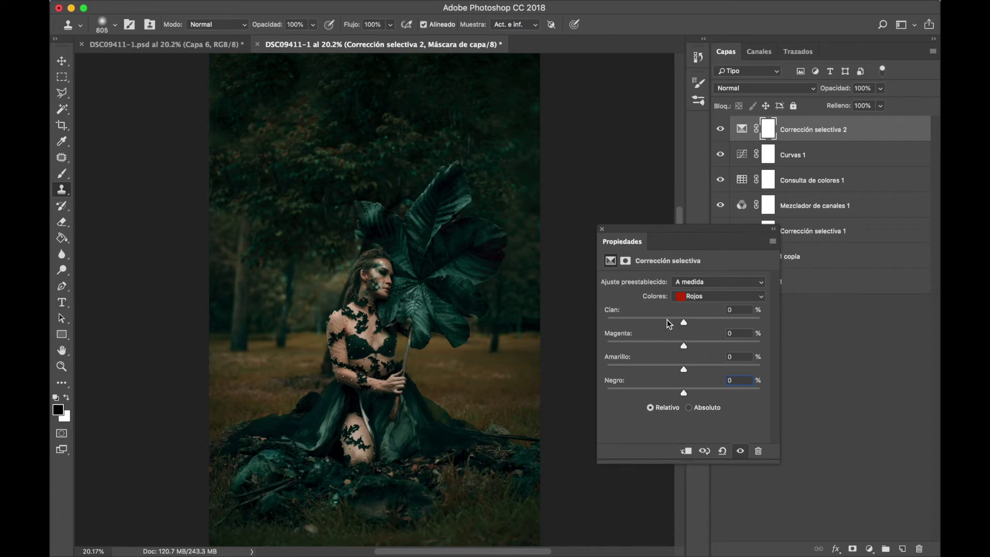
pyautogui.moveTo(683, 323)
pyautogui.mouseDown()
pyautogui.moveTo(597, 327)
pyautogui.moveTo(623, 328)
pyautogui.mouseUp()
pyautogui.moveTo(684, 345)
pyautogui.mouseDown()
pyautogui.moveTo(639, 369)
pyautogui.moveTo(729, 369)
pyautogui.mouseUp()
pyautogui.moveTo(683, 393)
pyautogui.mouseDown()
pyautogui.moveTo(697, 394)
pyautogui.moveTo(687, 393)
pyautogui.mouseUp()
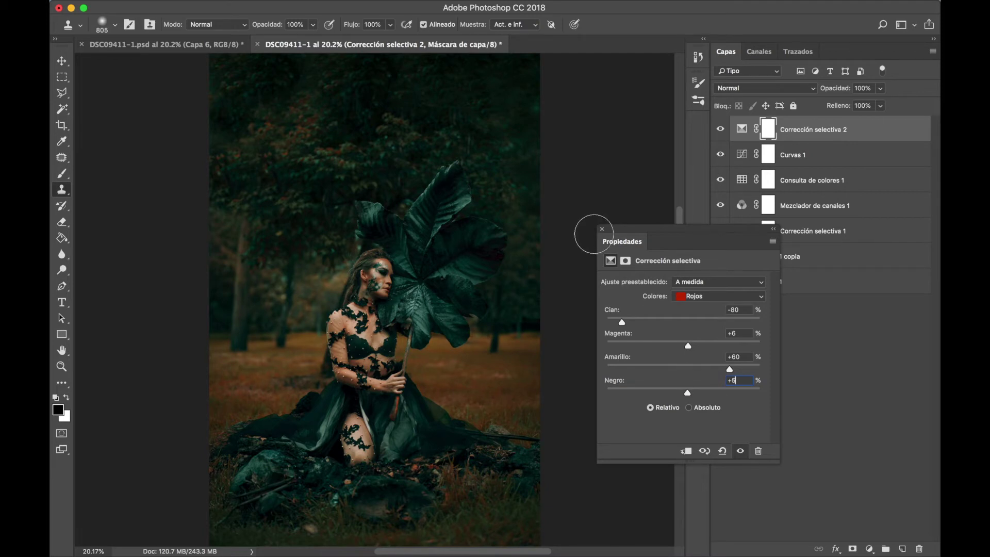
pyautogui.click(601, 229)
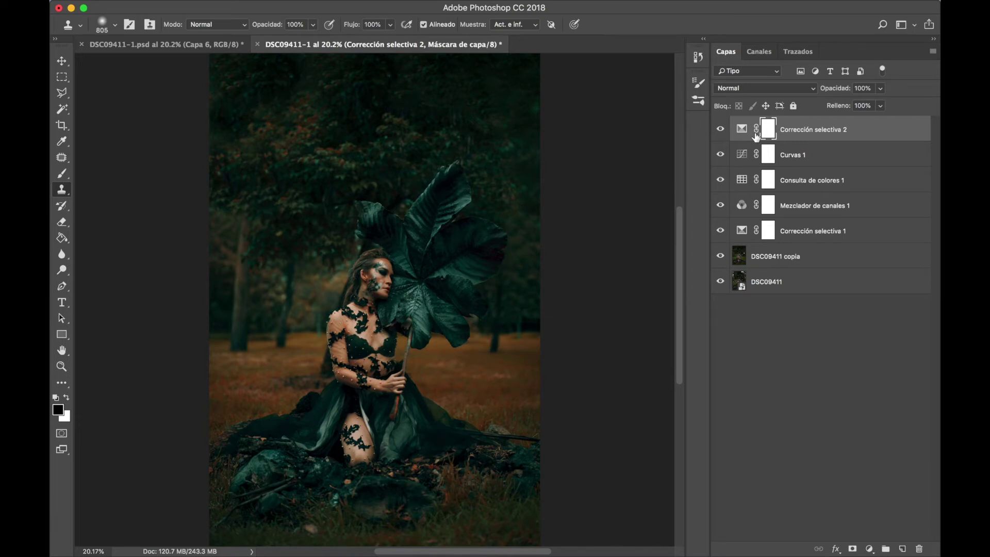
pyautogui.hotkey('ctrl', 'i')
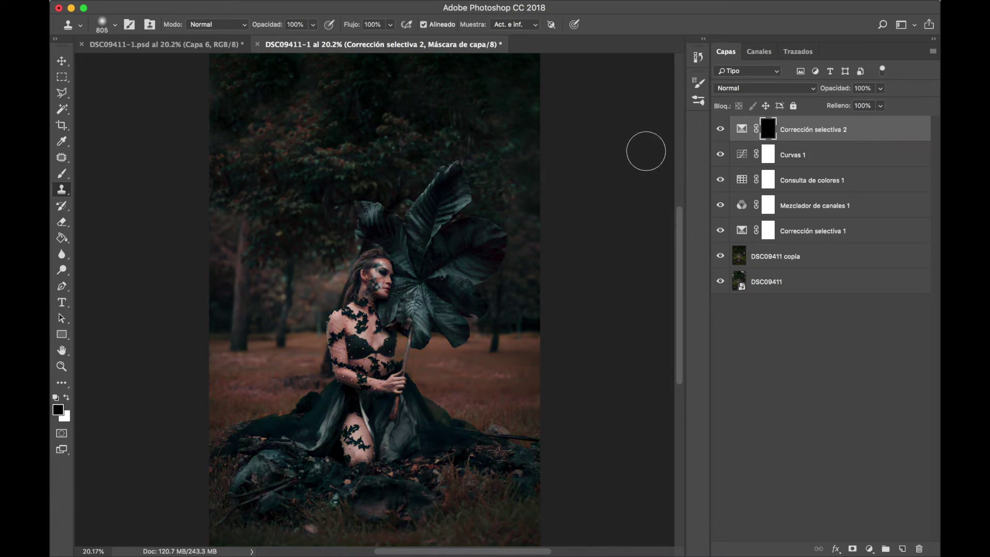
# - Paint the warm correction back onto the ground left of the woman with a white brush at 100% opacity and flow
pyautogui.press('b')
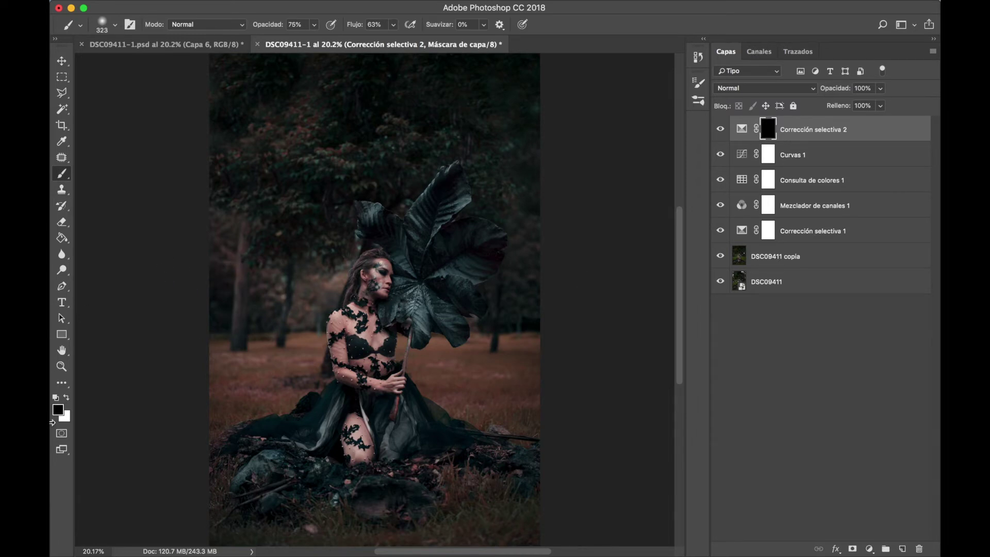
pyautogui.click(66, 397)
pyautogui.moveTo(269, 24); pyautogui.dragTo(449, 34)
pyautogui.moveTo(266, 25); pyautogui.dragTo(421, 33)
pyautogui.moveTo(222, 354); pyautogui.dragTo(302, 342)
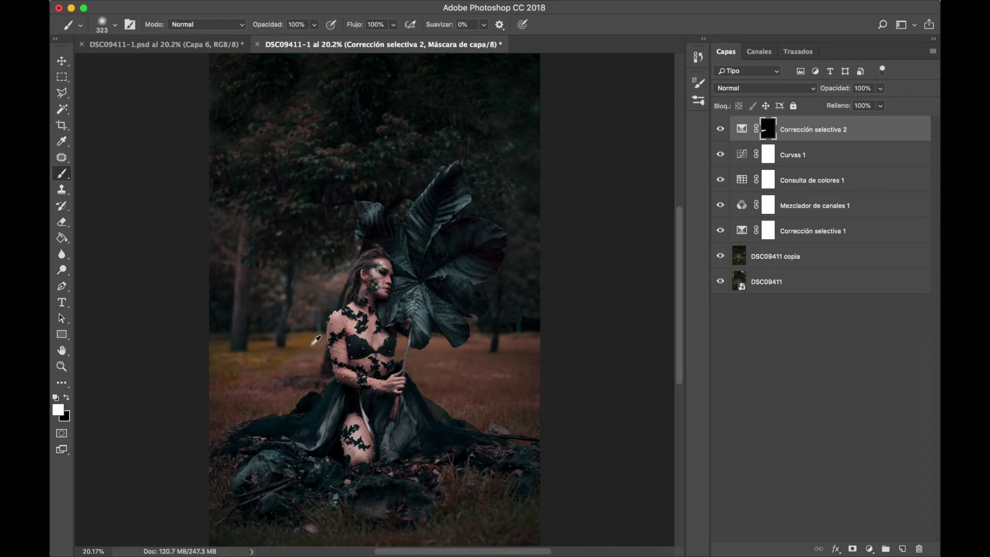
pyautogui.scroll(2, 305, 343)
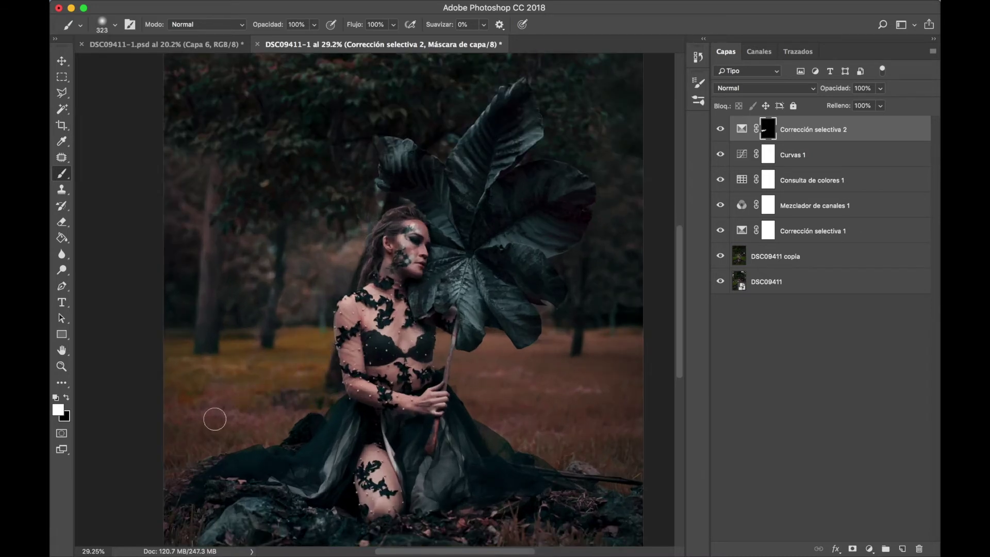
# - Paint the right-side ground with a larger white brush, then merge all visible layers into a new top layer
pyautogui.press('[')
pyautogui.press('[')
pyautogui.press('[')
pyautogui.press('x')
pyautogui.press('x')
pyautogui.press(']')
pyautogui.press(']')
pyautogui.press(']')
pyautogui.moveTo(495, 402); pyautogui.dragTo(623, 346)
pyautogui.scroll(2, 572, 385)
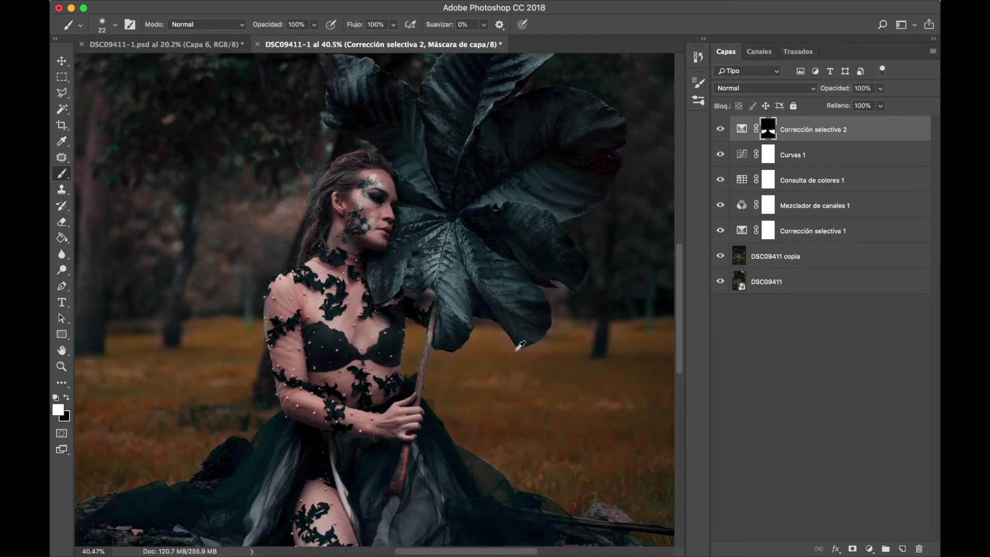
pyautogui.scroll(-4, 539, 363)
pyautogui.press('v')
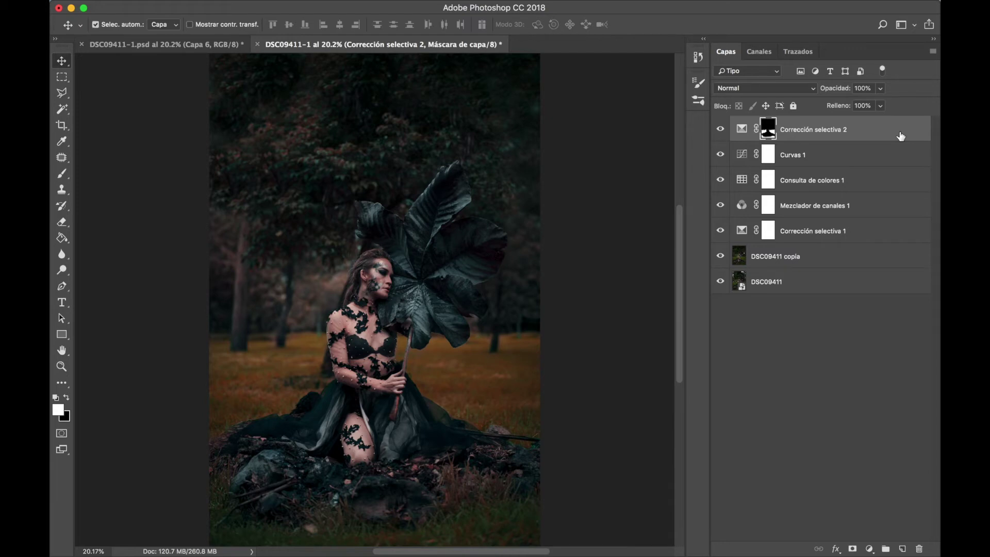
pyautogui.hotkey('ctrl', 'alt', 'shift', 'e')
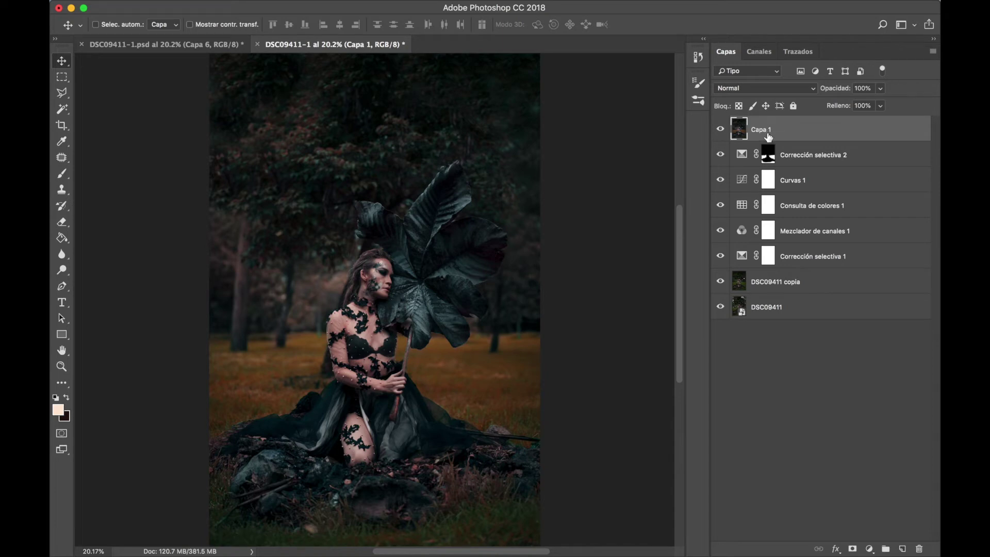
# - Rename the merged top layer 'raw' and convert it to a smart object
pyautogui.doubleClick(762, 130)
pyautogui.write('t')
pyautogui.press('Return')
pyautogui.rightClick(763, 133)
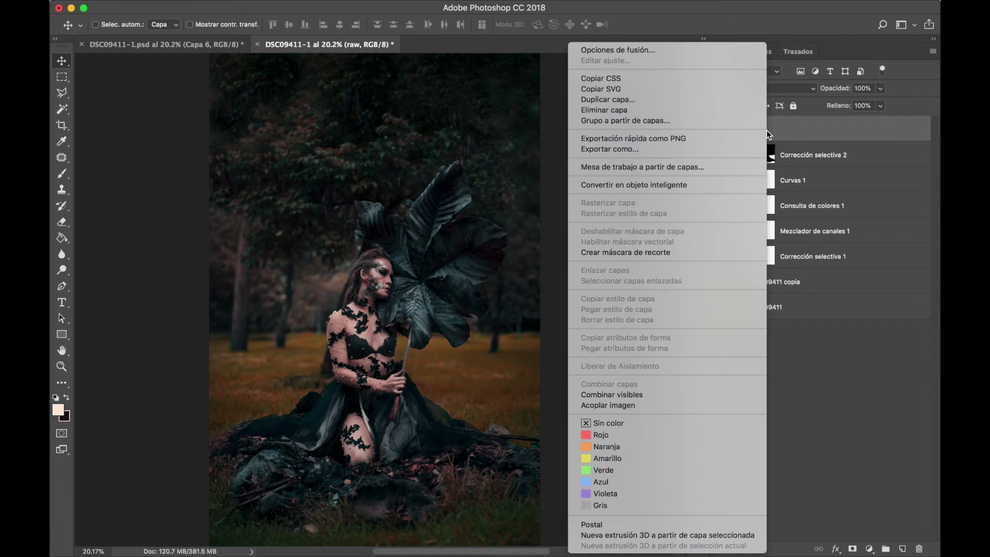
pyautogui.click(681, 185)
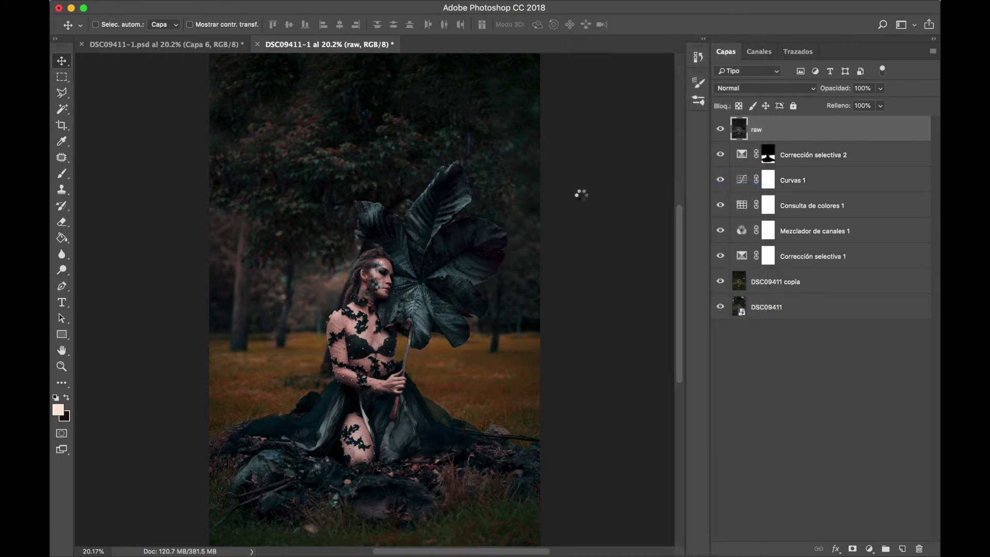
pyautogui.click(405, 7)
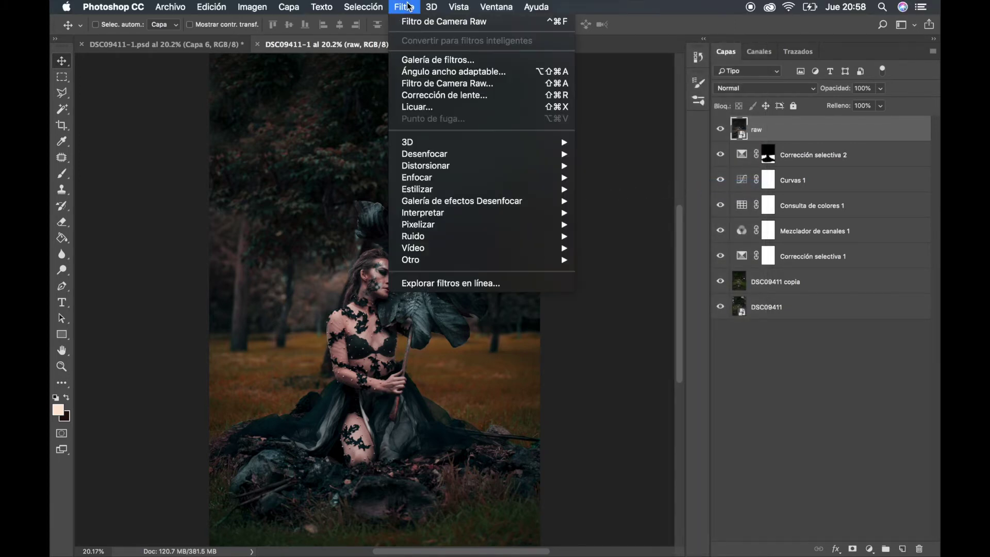
# - In the Camera Raw filter, set Exposure +0.04, slightly lower Contrast, Highlights +4, Shadows +32 and Whites -40
pyautogui.click(448, 84)
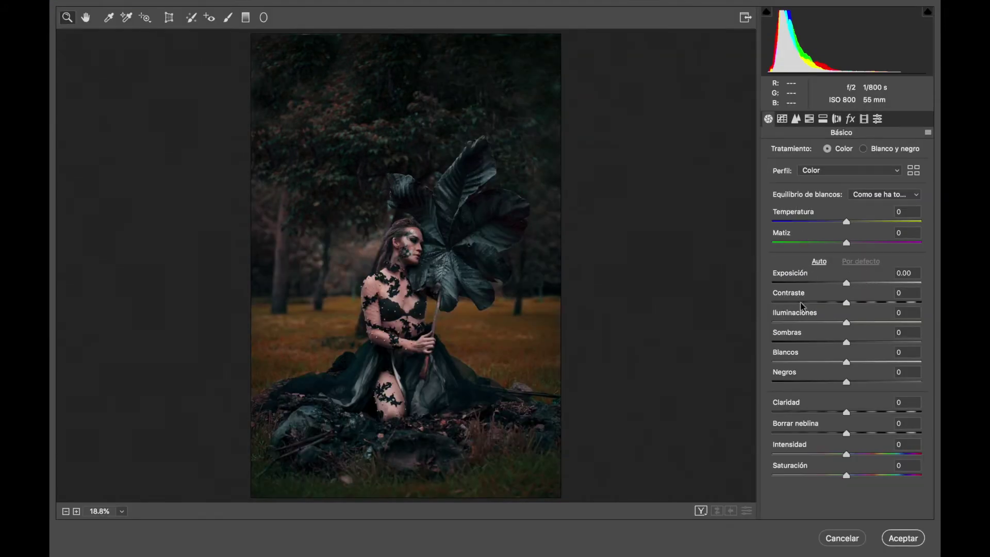
pyautogui.click(907, 272)
pyautogui.moveTo(785, 278); pyautogui.dragTo(787, 278)
pyautogui.moveTo(787, 279); pyautogui.dragTo(786, 279)
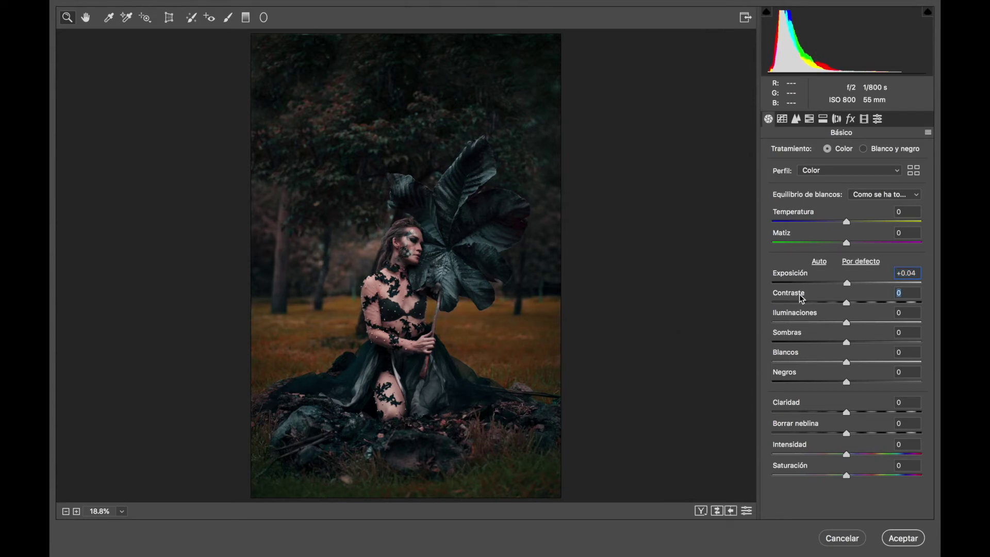
pyautogui.moveTo(800, 298); pyautogui.dragTo(798, 297)
pyautogui.moveTo(799, 318); pyautogui.dragTo(802, 317)
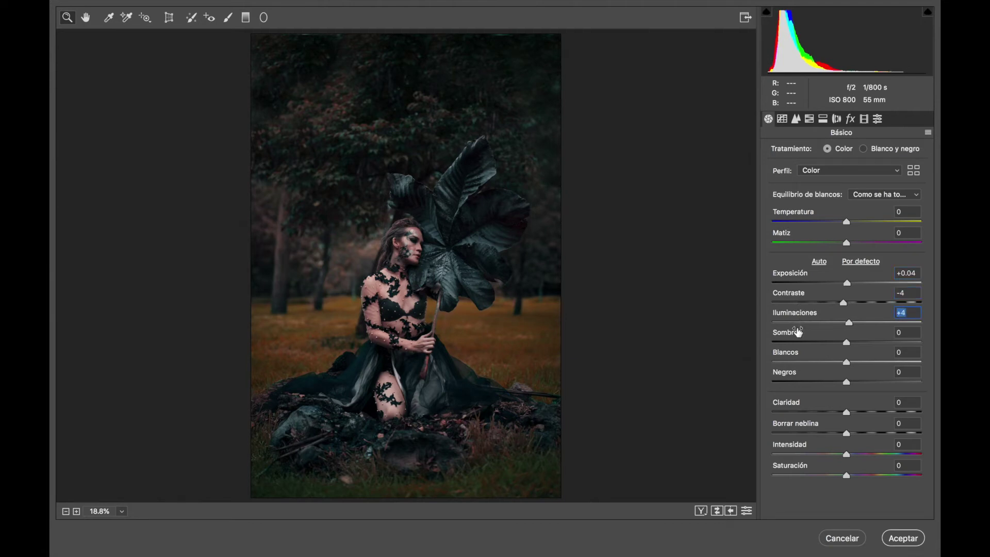
pyautogui.moveTo(782, 339); pyautogui.dragTo(804, 339)
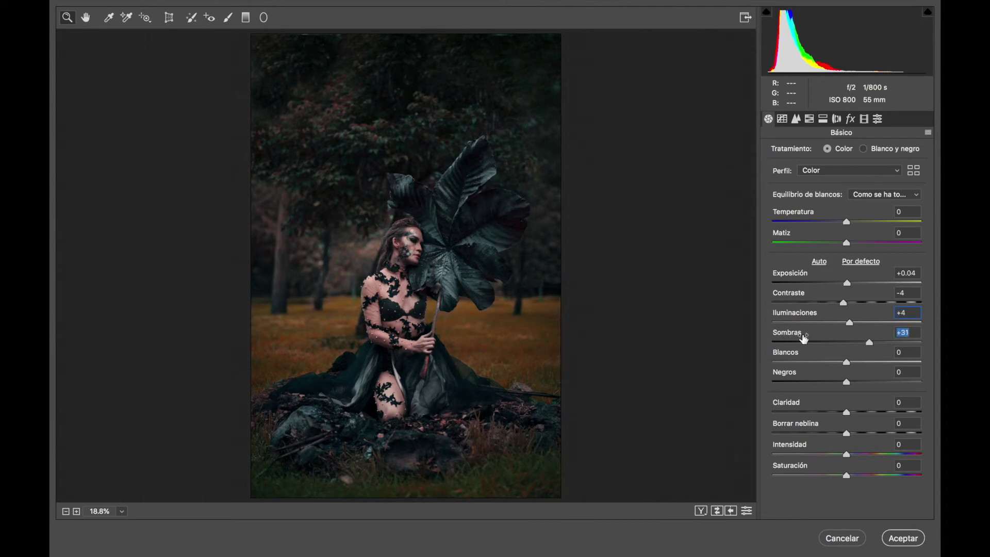
pyautogui.moveTo(804, 339); pyautogui.dragTo(801, 339)
pyautogui.moveTo(785, 359); pyautogui.dragTo(762, 360)
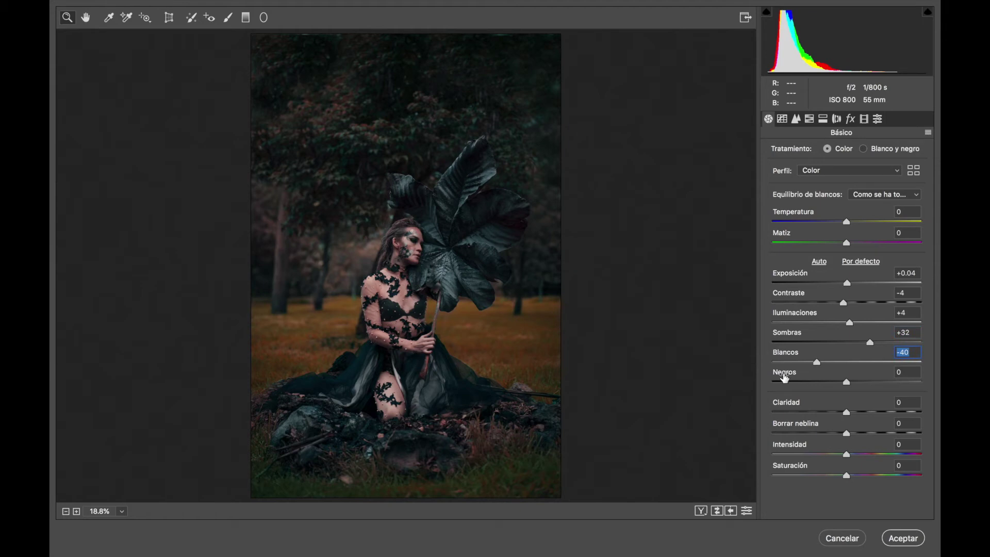
# - Set Blacks to -3, Clarity to +7 and Vibrance to +4
pyautogui.click(784, 378)
pyautogui.moveTo(785, 378); pyautogui.dragTo(782, 378)
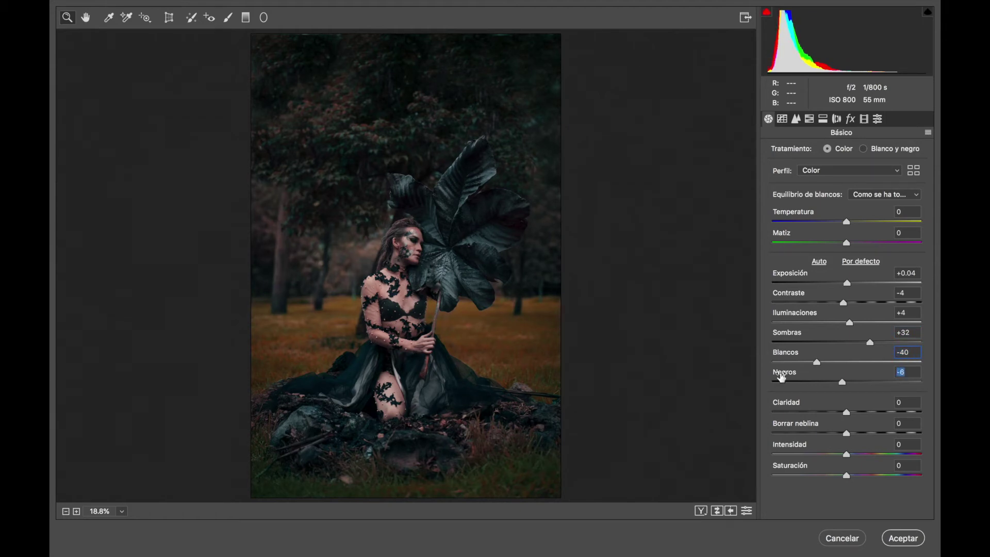
pyautogui.moveTo(782, 377); pyautogui.dragTo(785, 378)
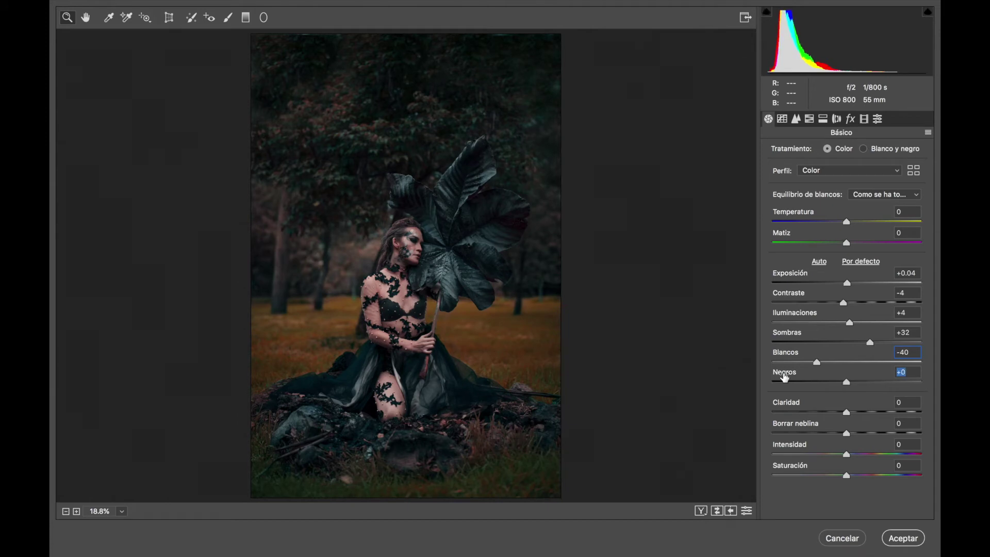
pyautogui.moveTo(787, 378); pyautogui.dragTo(784, 379)
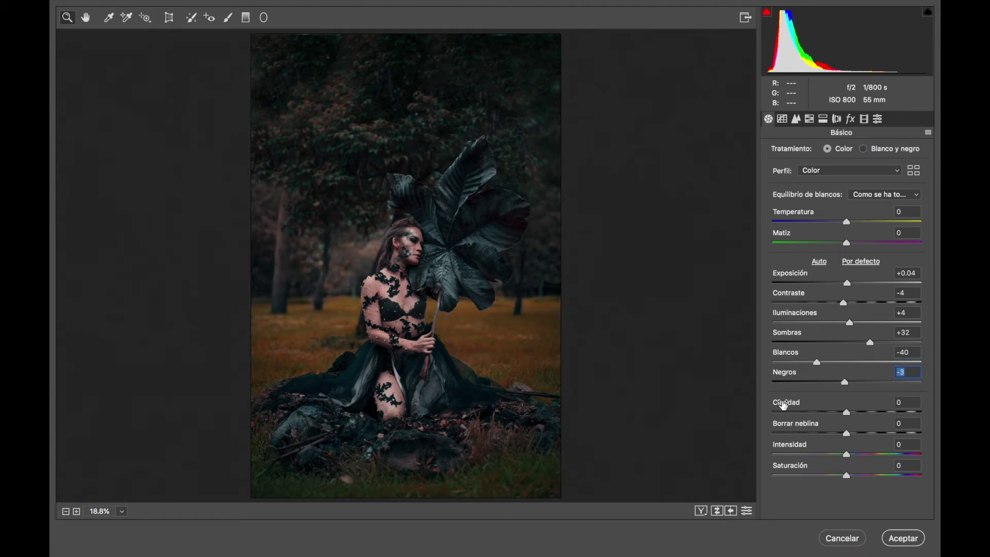
pyautogui.moveTo(784, 405); pyautogui.dragTo(787, 405)
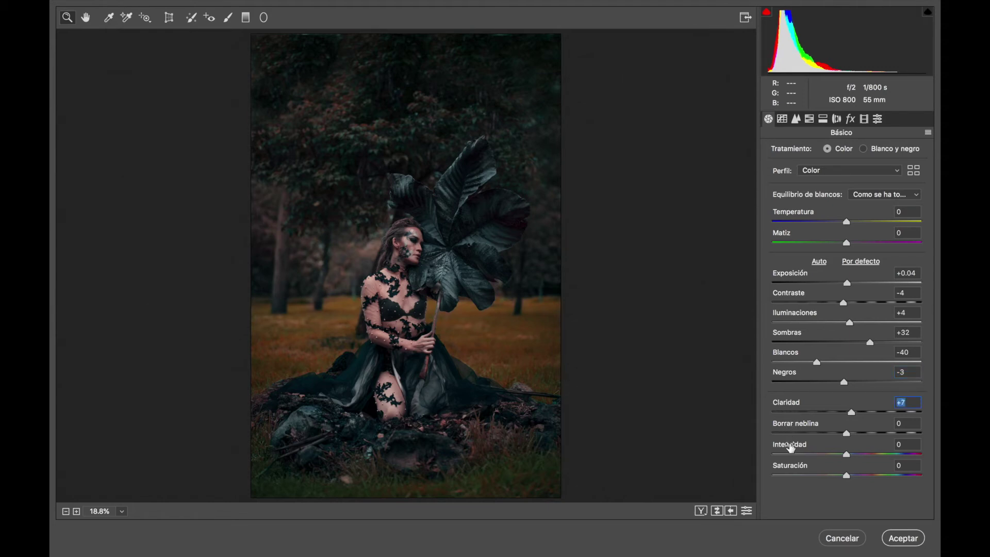
pyautogui.moveTo(791, 447)
pyautogui.mouseDown()
pyautogui.moveTo(791, 467)
pyautogui.moveTo(790, 450)
pyautogui.mouseUp()
# - In HSL Hue, shift Blues to -40 and Yellows to -100
pyautogui.click(808, 119)
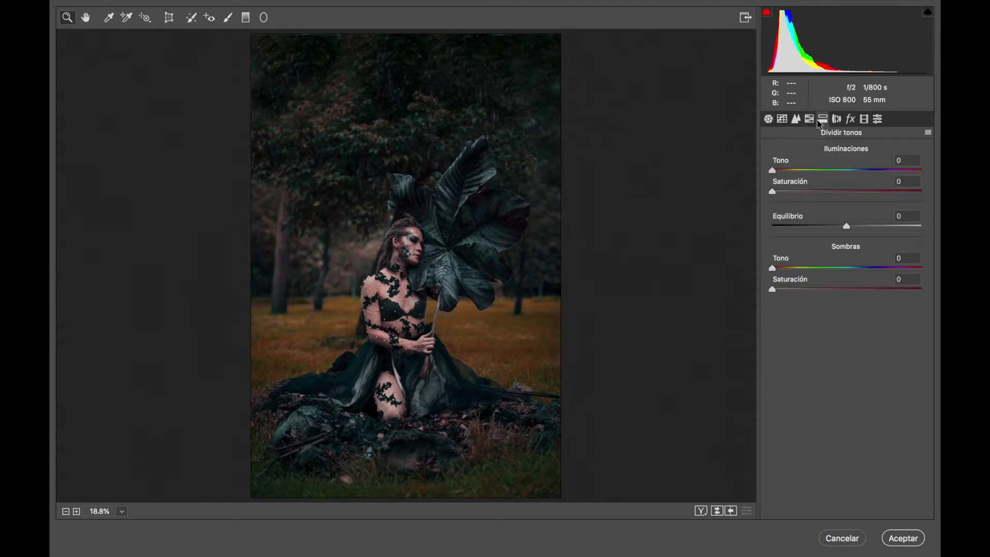
pyautogui.click(810, 121)
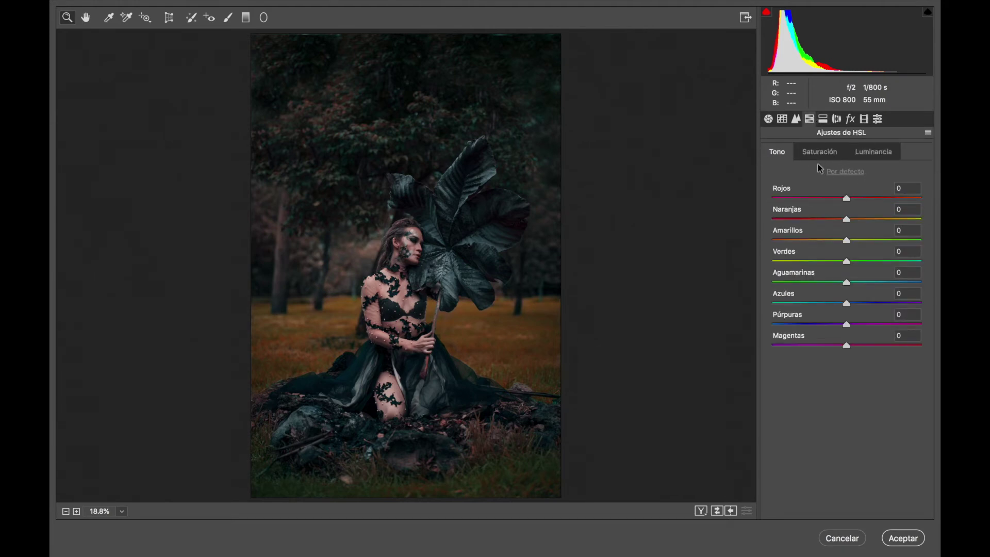
pyautogui.moveTo(805, 303); pyautogui.dragTo(778, 298)
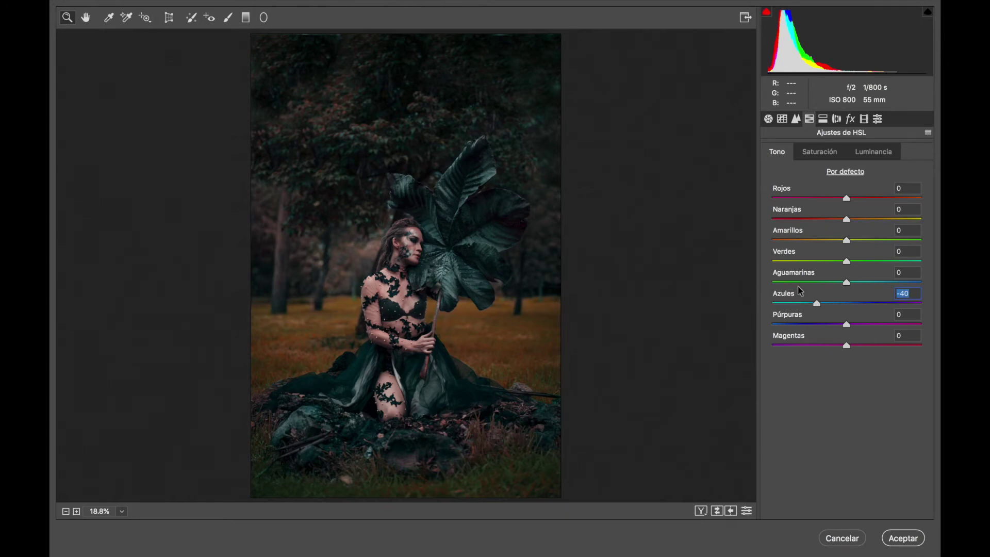
pyautogui.moveTo(797, 233); pyautogui.dragTo(733, 229)
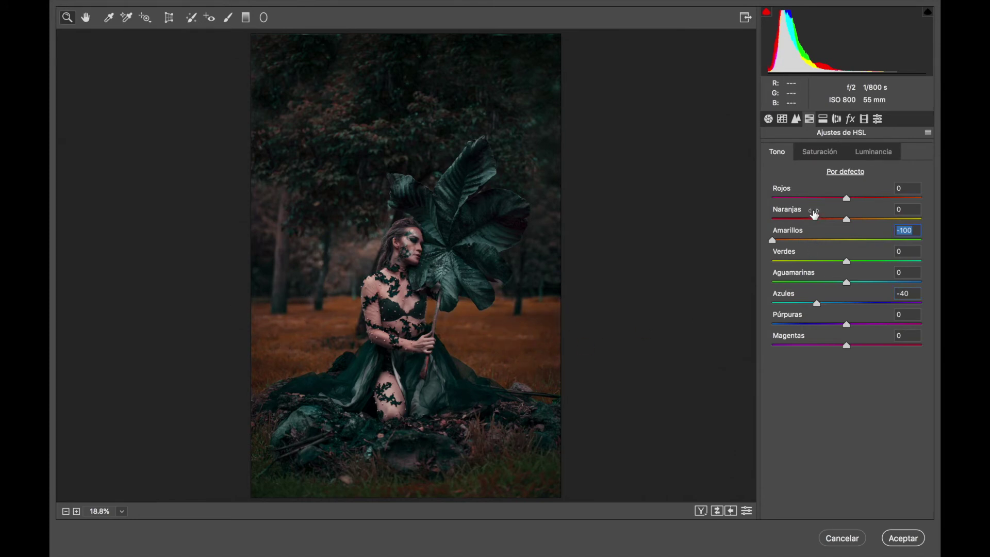
# - In HSL Luminance, set the Blues to -52
pyautogui.click(866, 155)
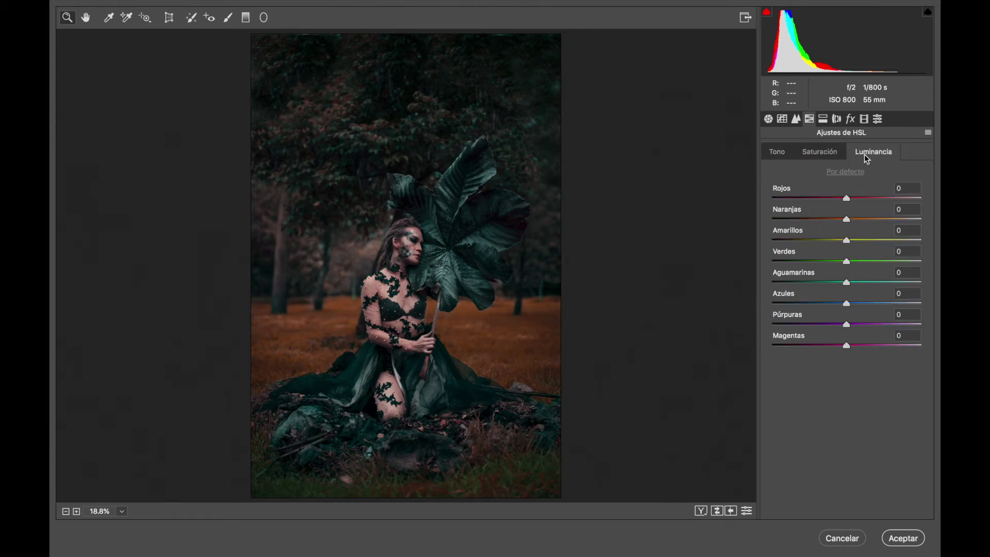
pyautogui.moveTo(790, 297)
pyautogui.mouseDown()
pyautogui.moveTo(695, 299)
pyautogui.moveTo(821, 298)
pyautogui.mouseUp()
pyautogui.moveTo(821, 298); pyautogui.dragTo(570, 307)
pyautogui.moveTo(642, 287); pyautogui.dragTo(622, 289)
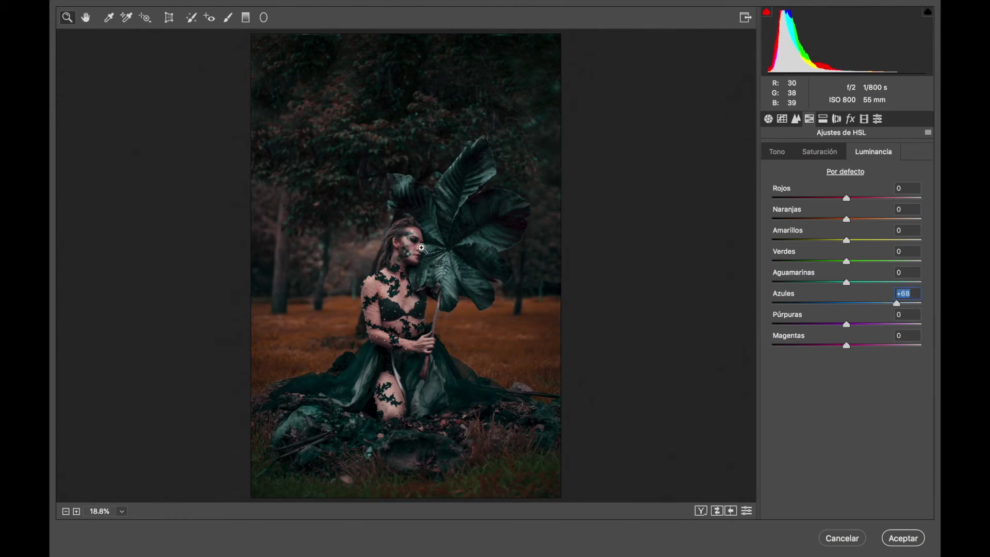
pyautogui.moveTo(784, 294)
pyautogui.mouseDown()
pyautogui.moveTo(817, 295)
pyautogui.moveTo(654, 295)
pyautogui.moveTo(707, 294)
pyautogui.moveTo(684, 294)
pyautogui.mouseUp()
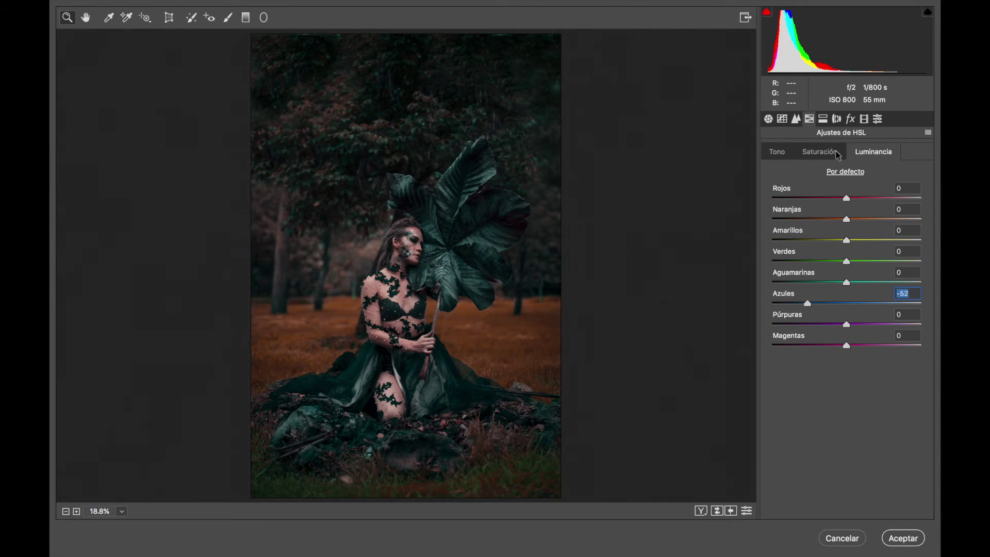
pyautogui.click(822, 121)
# - Set calibration Shadows tint +3, Red hue +9, Green hue +31 and Blue hue -4, then apply the filter
pyautogui.click(849, 121)
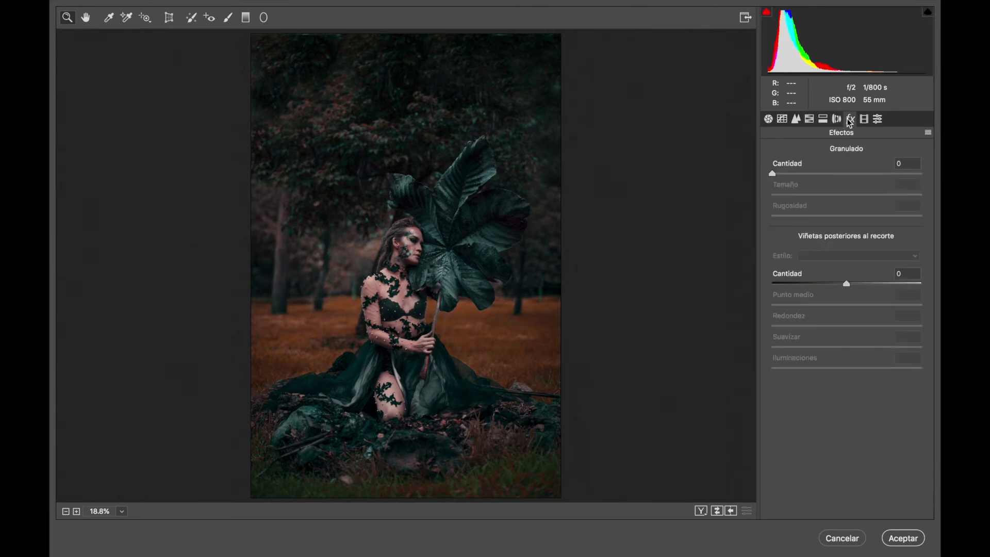
pyautogui.click(862, 121)
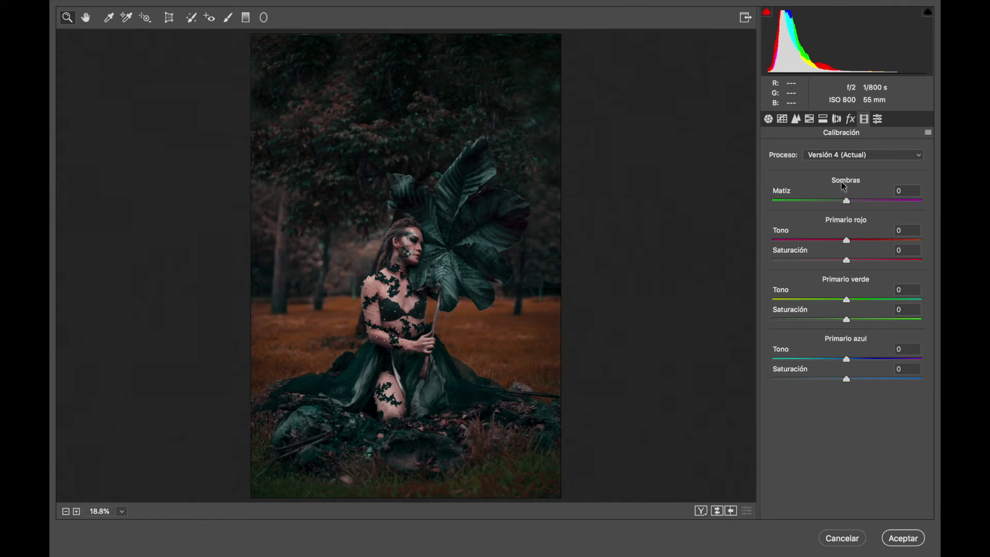
pyautogui.moveTo(781, 196); pyautogui.dragTo(787, 197)
pyautogui.moveTo(786, 235); pyautogui.dragTo(789, 234)
pyautogui.moveTo(789, 233); pyautogui.dragTo(792, 234)
pyautogui.moveTo(788, 294); pyautogui.dragTo(797, 294)
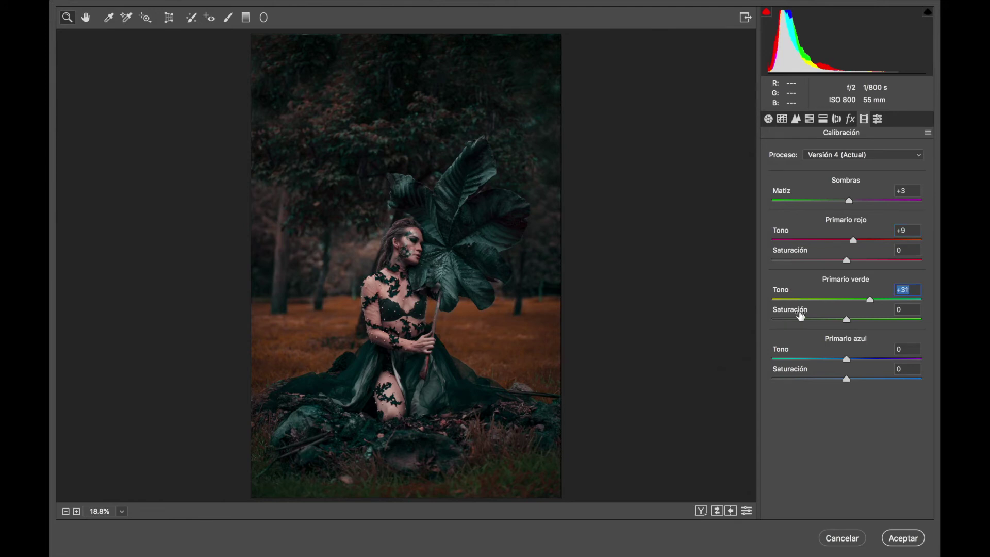
pyautogui.moveTo(803, 355)
pyautogui.mouseDown()
pyautogui.moveTo(784, 355)
pyautogui.moveTo(797, 355)
pyautogui.mouseUp()
pyautogui.click(899, 539)
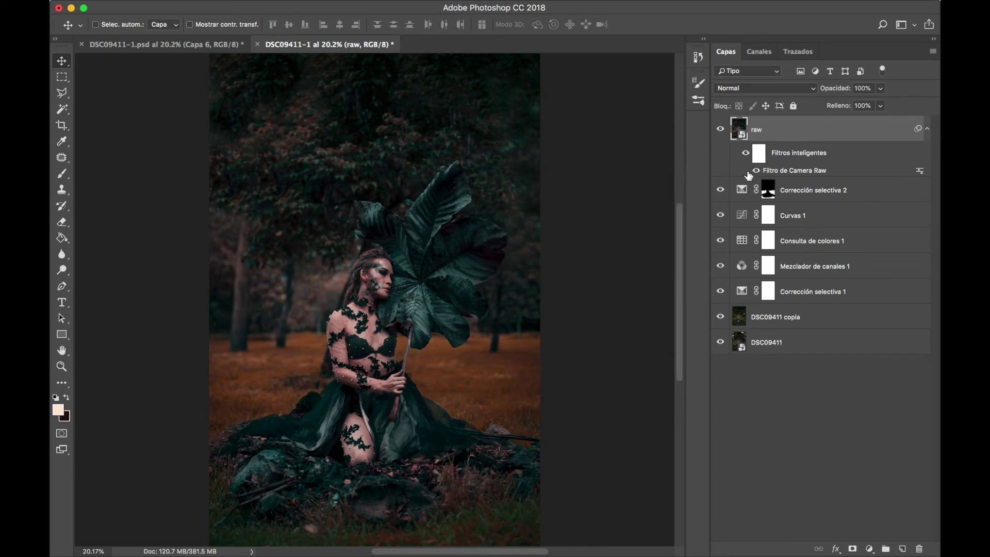
# - Duplicate raw as a rasterized 'raw copia' layer and apply a 30 px Field Blur
pyautogui.hotkey('ctrl', 'j')
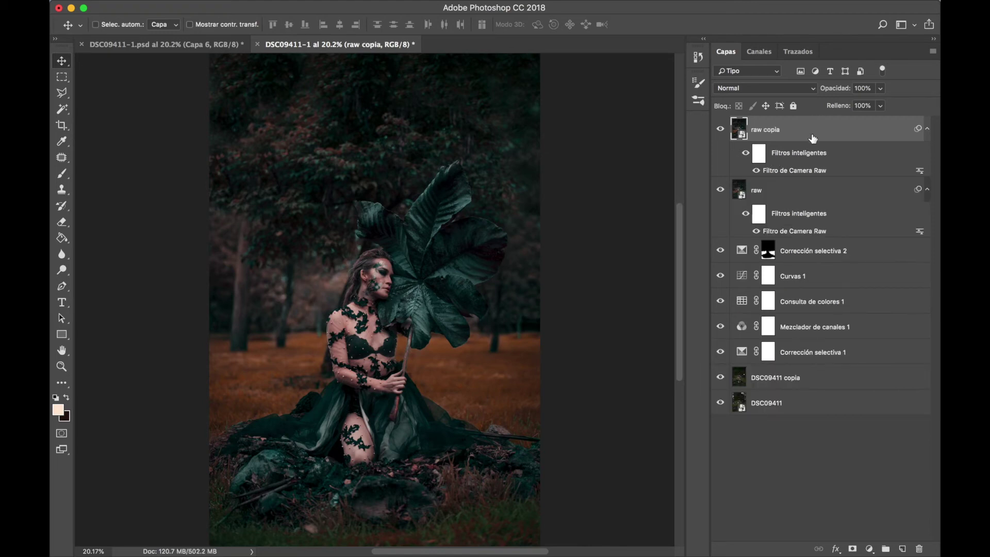
pyautogui.rightClick(811, 138)
pyautogui.click(750, 232)
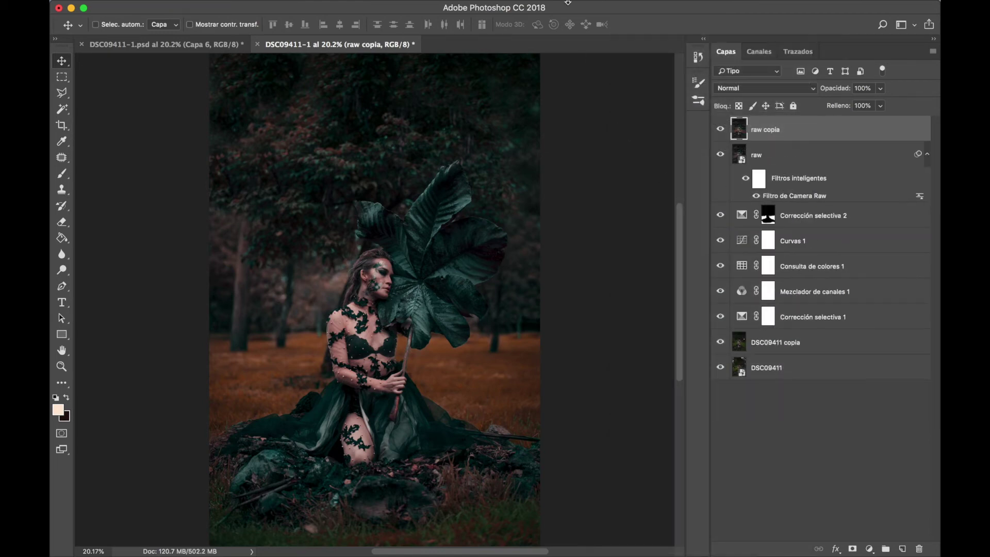
pyautogui.click(412, 10)
pyautogui.moveTo(462, 200)
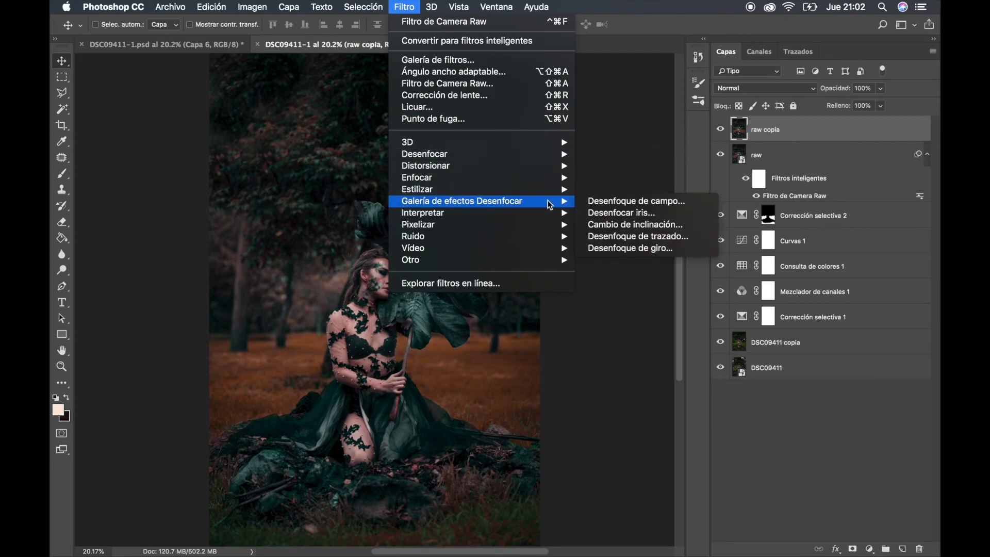
pyautogui.press('Escape')
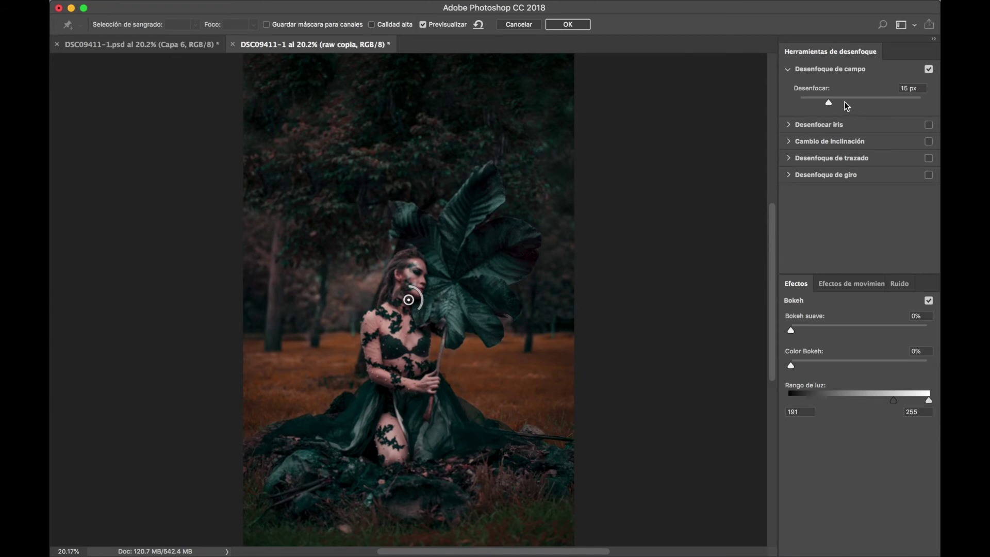
pyautogui.click(841, 103)
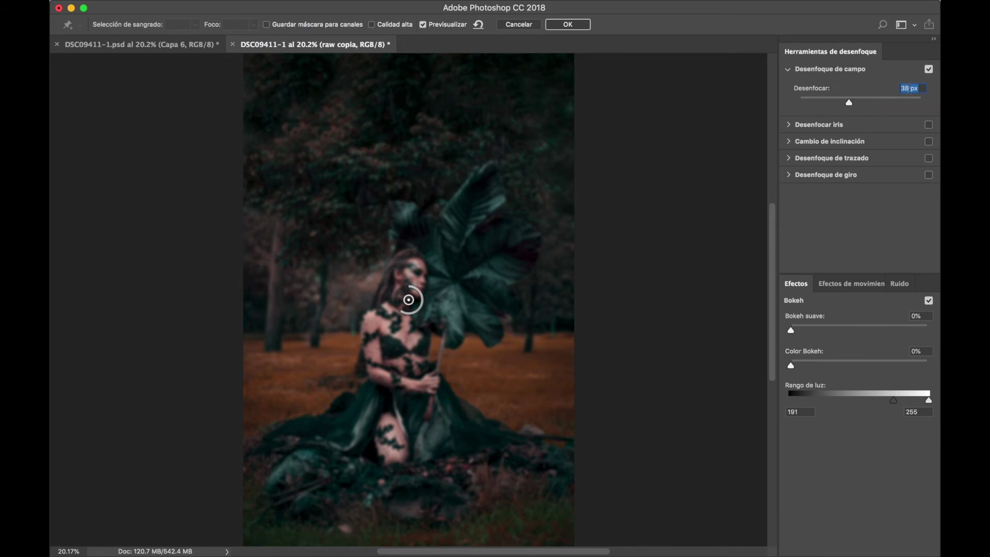
pyautogui.write('30')
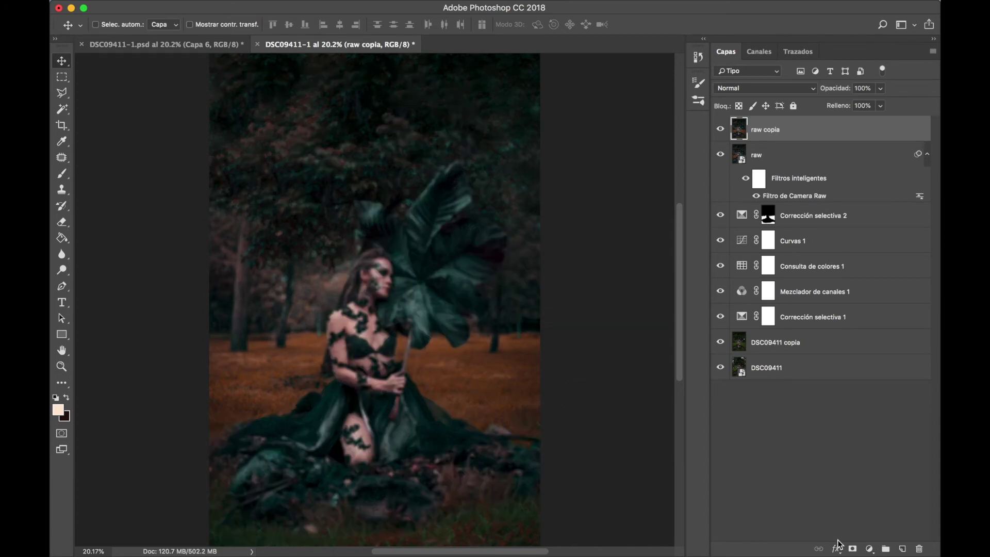
# - Add a black mask to raw copia and paint blur back over the leaf's upper-left tip with a large soft brush
pyautogui.click(852, 549)
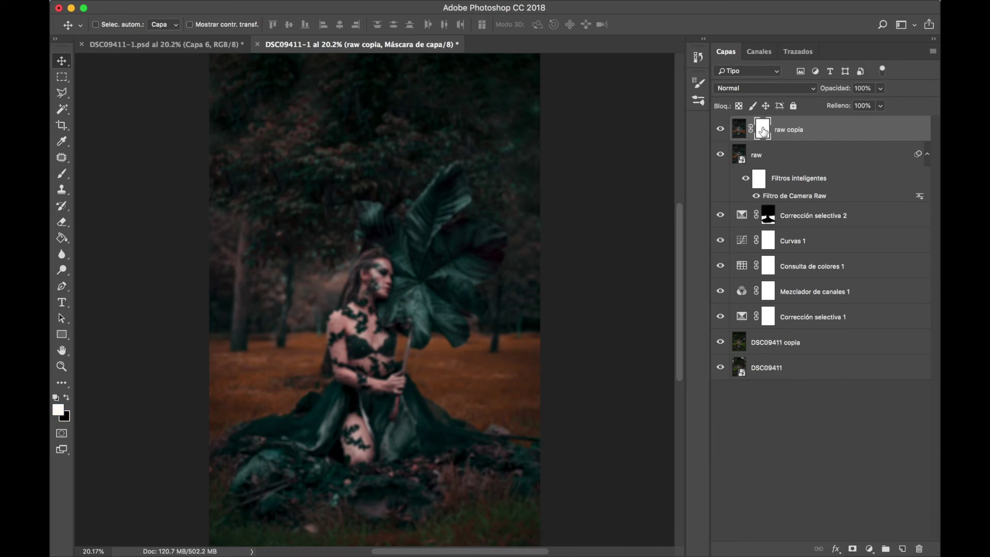
pyautogui.press('super+i')
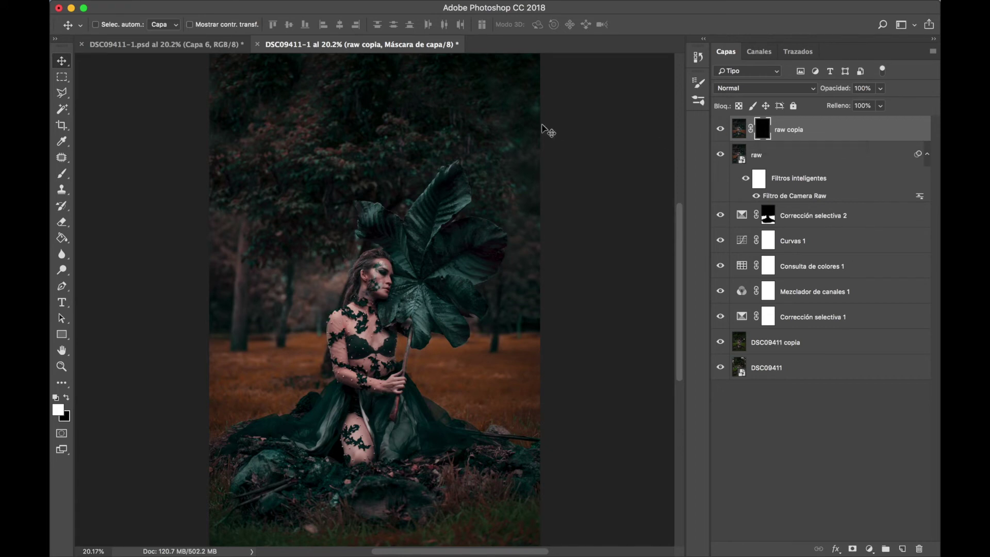
pyautogui.press('b')
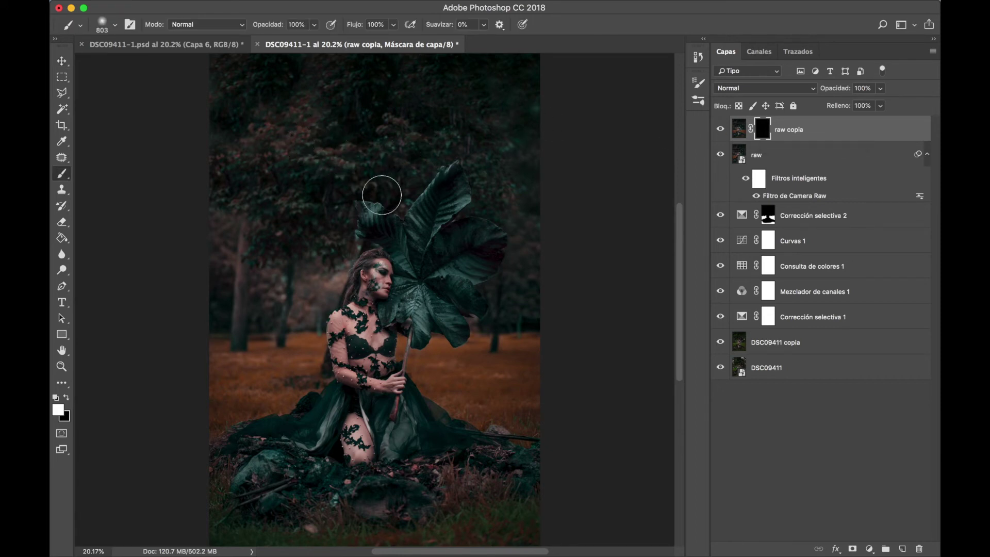
pyautogui.moveTo(287, 115); pyautogui.dragTo(305, 119)
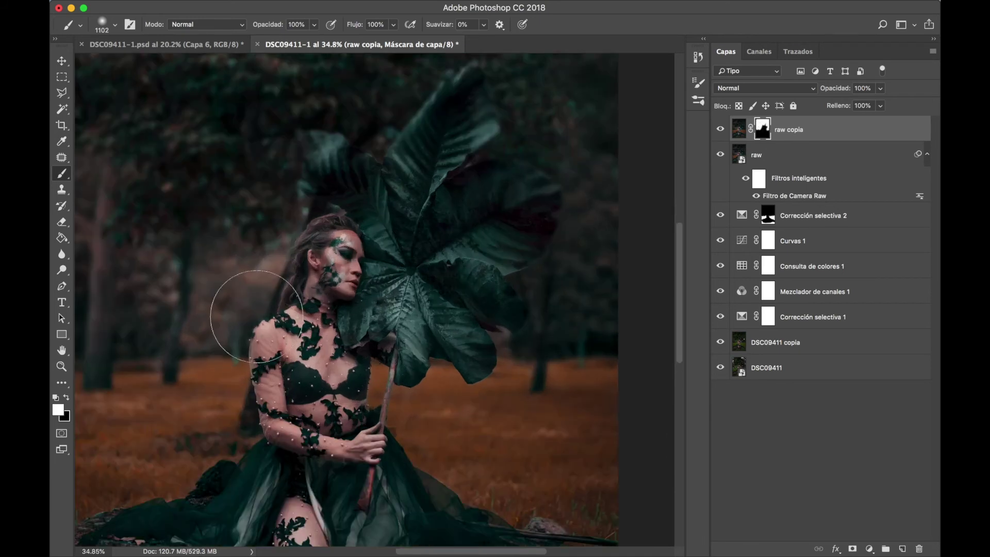
pyautogui.moveTo(314, 139); pyautogui.dragTo(340, 160)
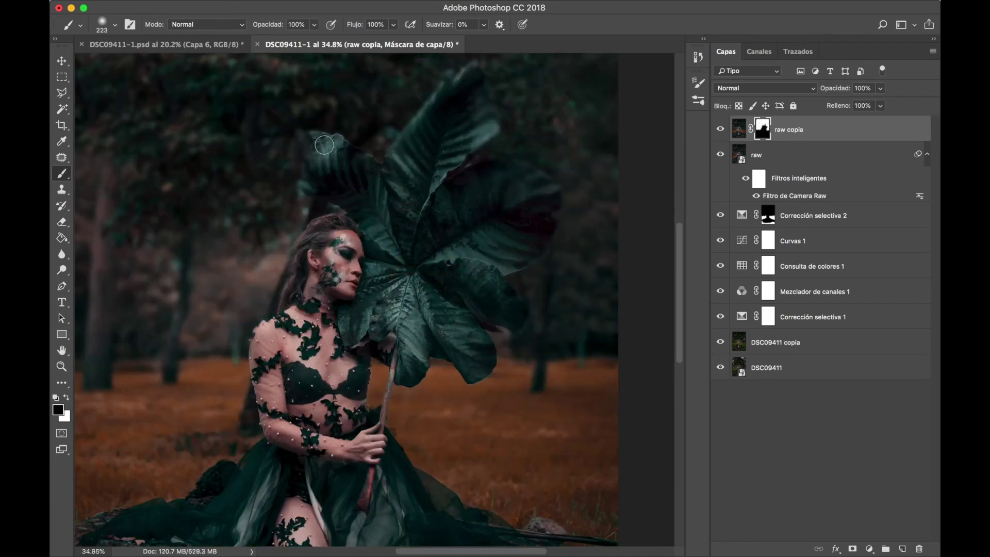
pyautogui.press('x')
pyautogui.press('x')
pyautogui.press('x')
pyautogui.press('super+0')
pyautogui.press('v')
pyautogui.click(738, 129)
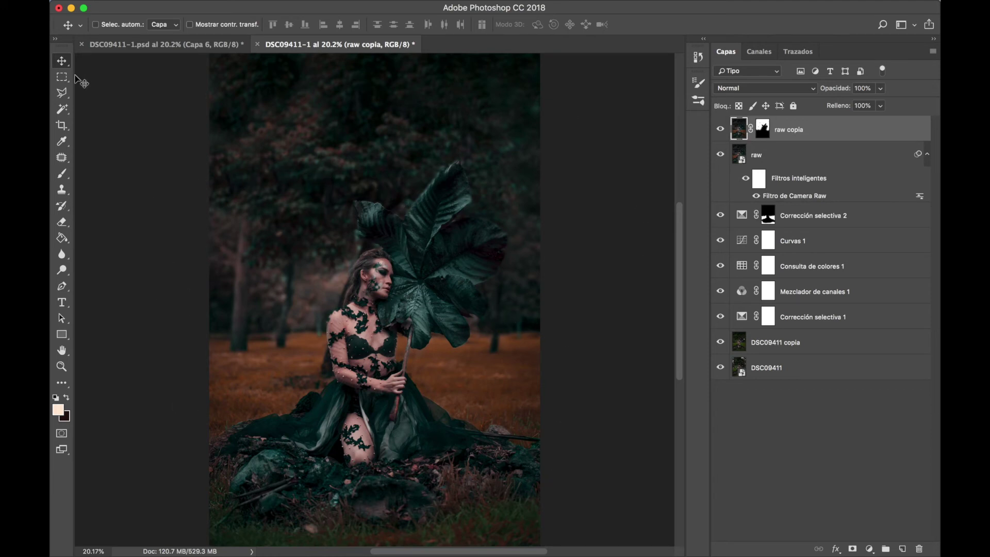
# - Lasso-select the leaf's dark right-hand lobe, undoing a premature copy to a new layer
pyautogui.moveTo(62, 93); pyautogui.dragTo(95, 91)
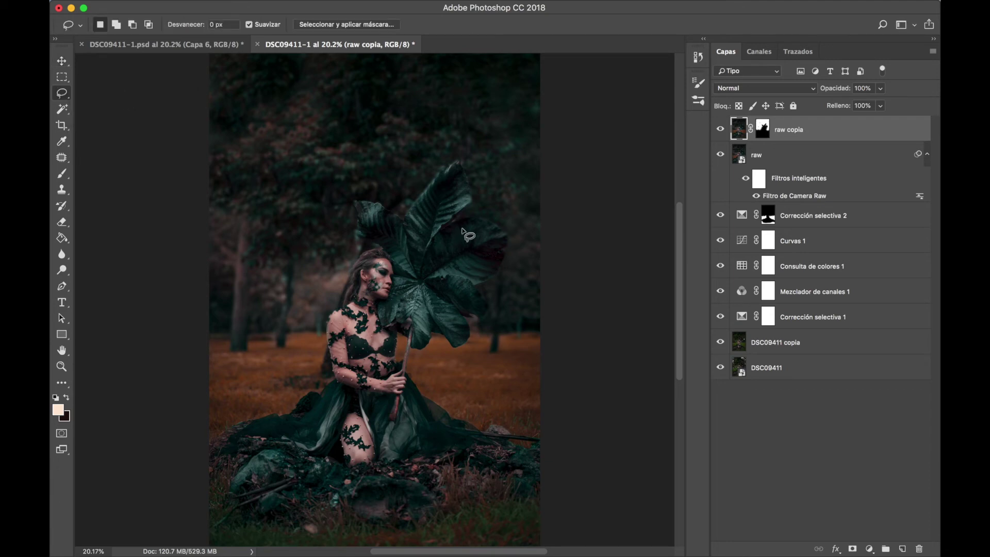
pyautogui.scroll(3, 470, 252)
pyautogui.moveTo(499, 218)
pyautogui.mouseDown()
pyautogui.moveTo(411, 250)
pyautogui.moveTo(510, 282)
pyautogui.mouseUp()
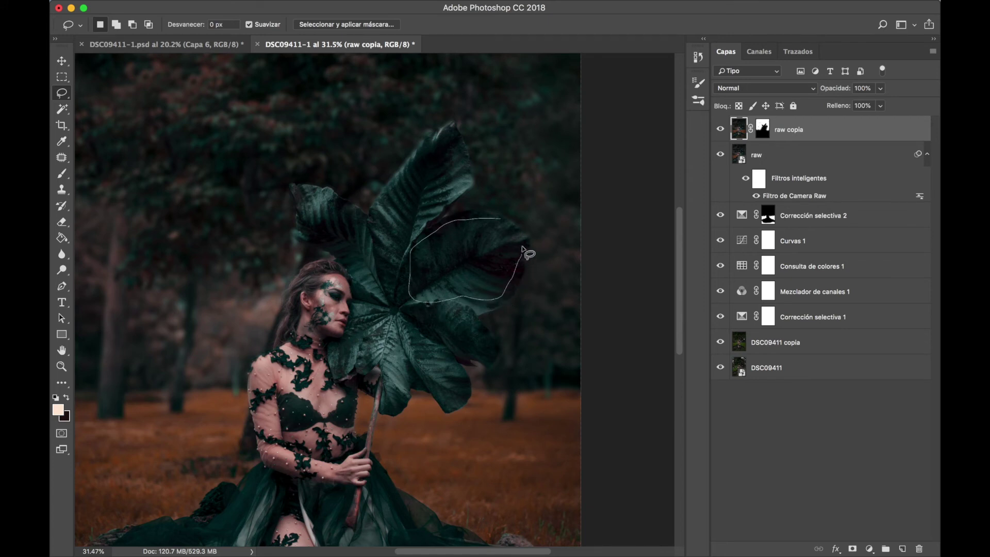
pyautogui.moveTo(511, 283); pyautogui.dragTo(521, 230)
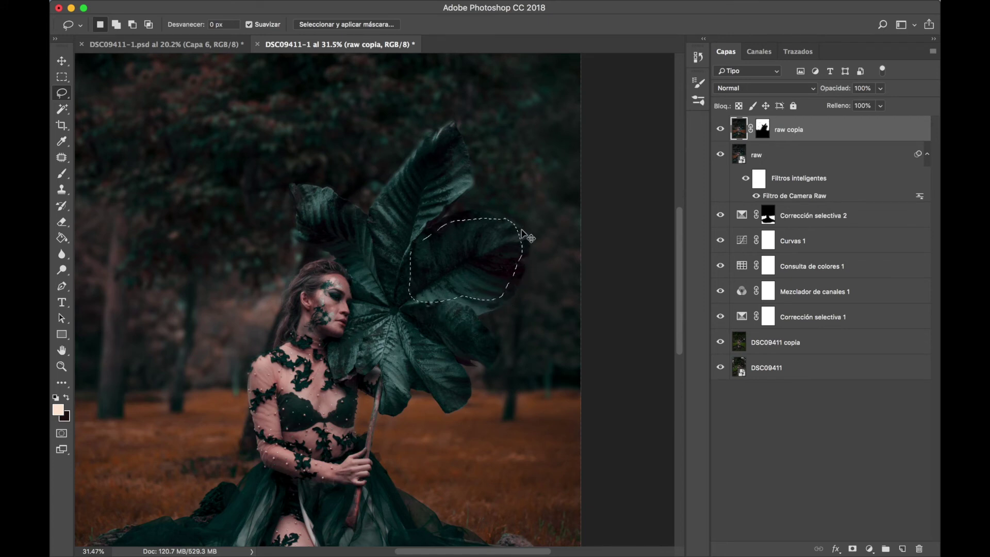
pyautogui.hotkey('ctrl', 'j')
pyautogui.press('v')
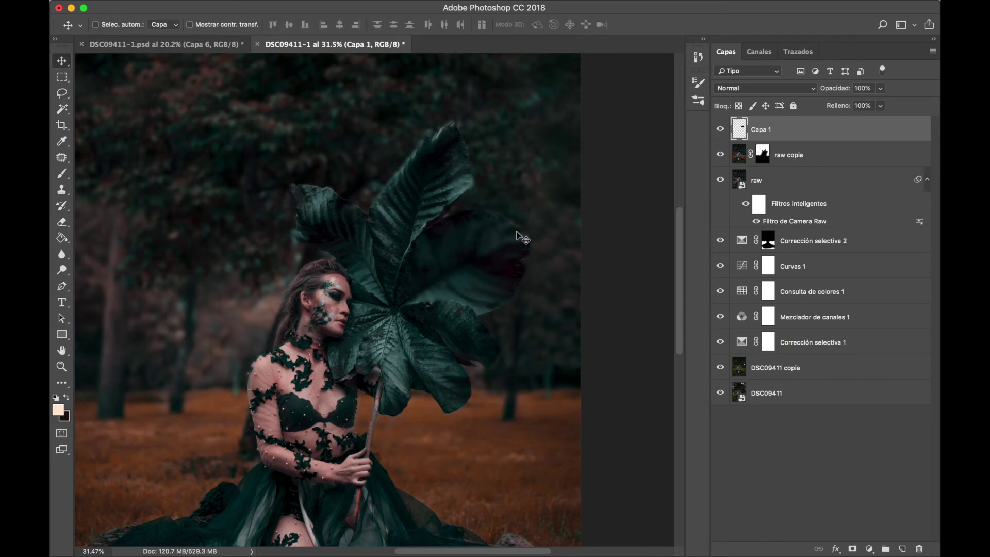
pyautogui.scroll(-3, 521, 237)
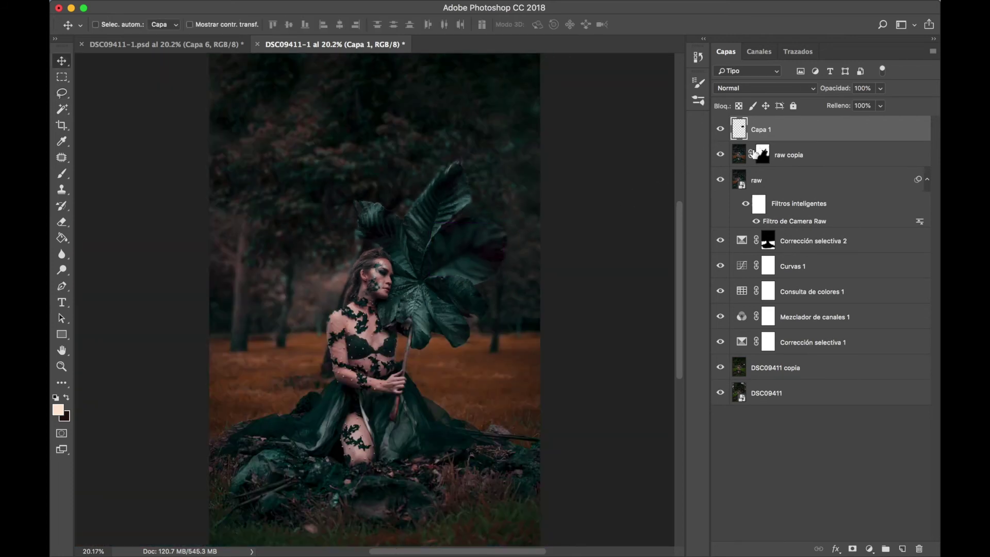
pyautogui.hotkey('ctrl', 'z')
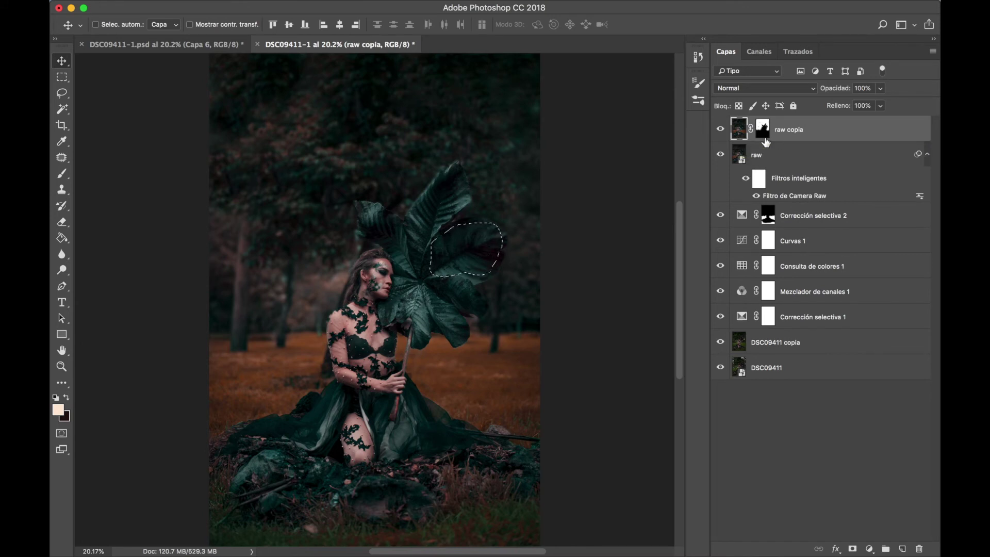
# - Convert the raw copia layer into a smart object
pyautogui.rightClick(830, 130)
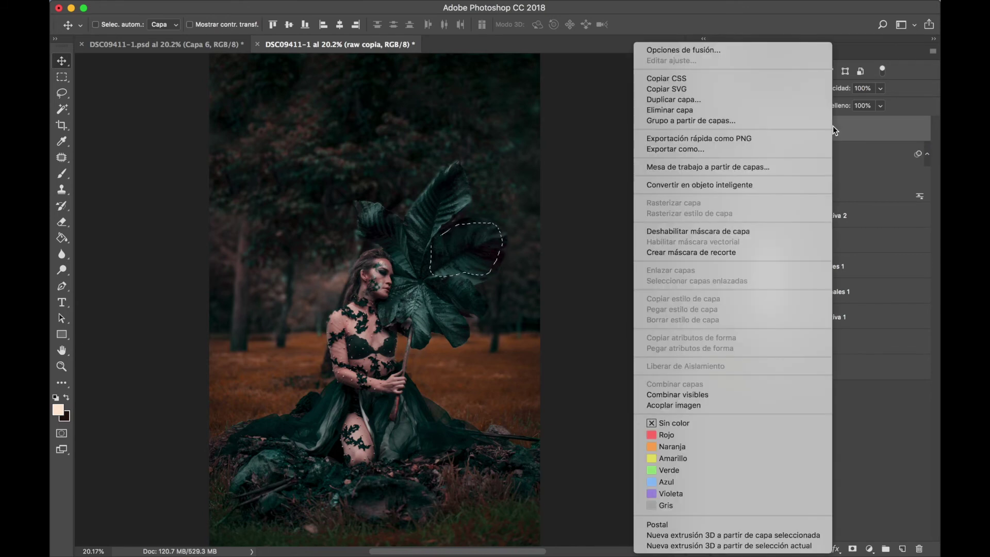
pyautogui.rightClick(844, 130)
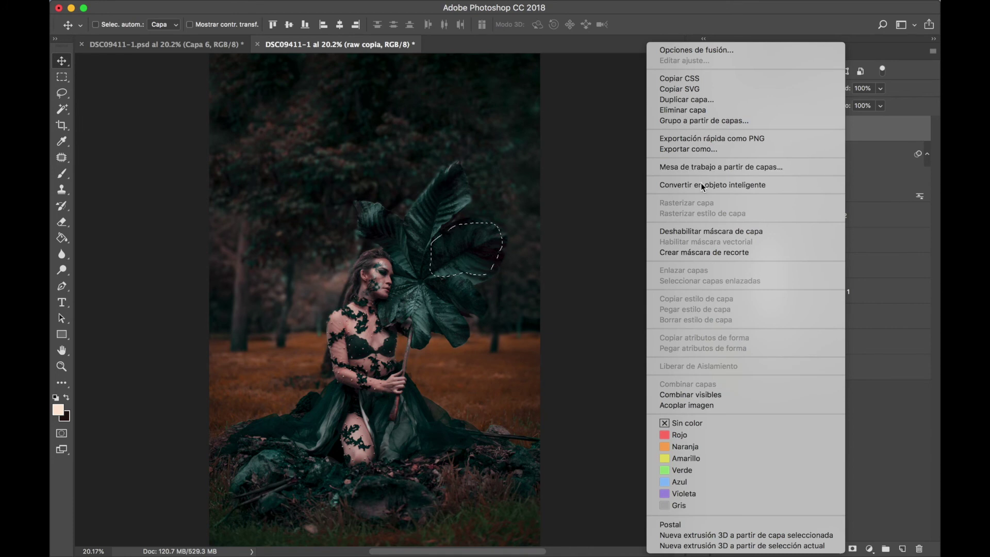
pyautogui.click(701, 184)
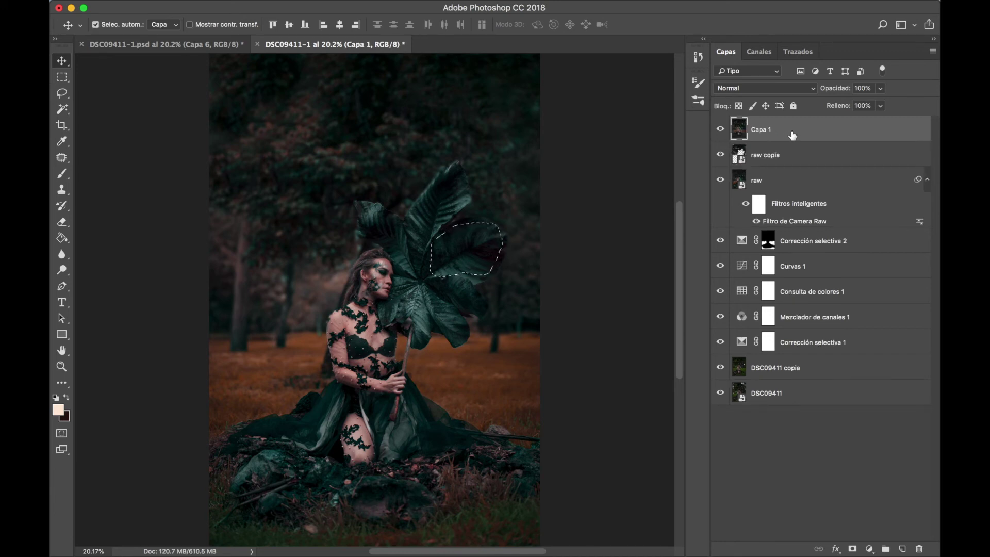
# - Copy the selected leaf to a new layer, then shrink, rotate and reposition it
pyautogui.hotkey('ctrl', 'j')
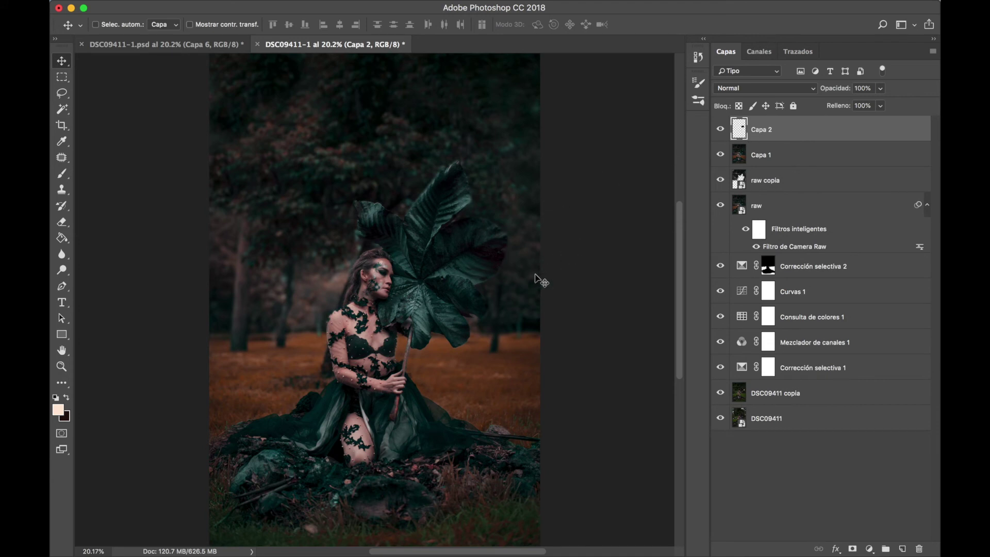
pyautogui.moveTo(487, 285); pyautogui.dragTo(288, 247)
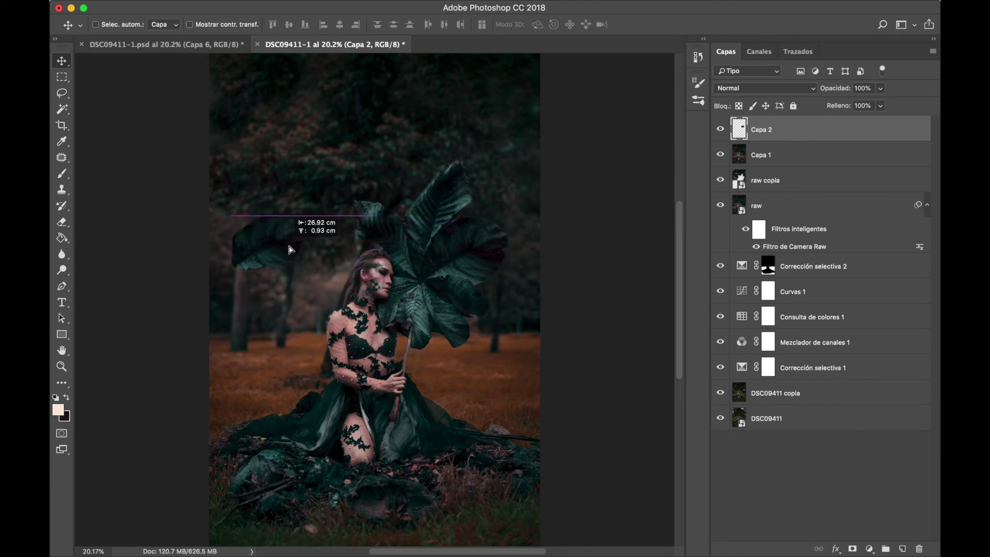
pyautogui.hotkey('ctrl', 't')
pyautogui.moveTo(343, 242)
pyautogui.mouseDown()
pyautogui.moveTo(299, 132)
pyautogui.moveTo(250, 164)
pyautogui.moveTo(272, 262)
pyautogui.mouseUp()
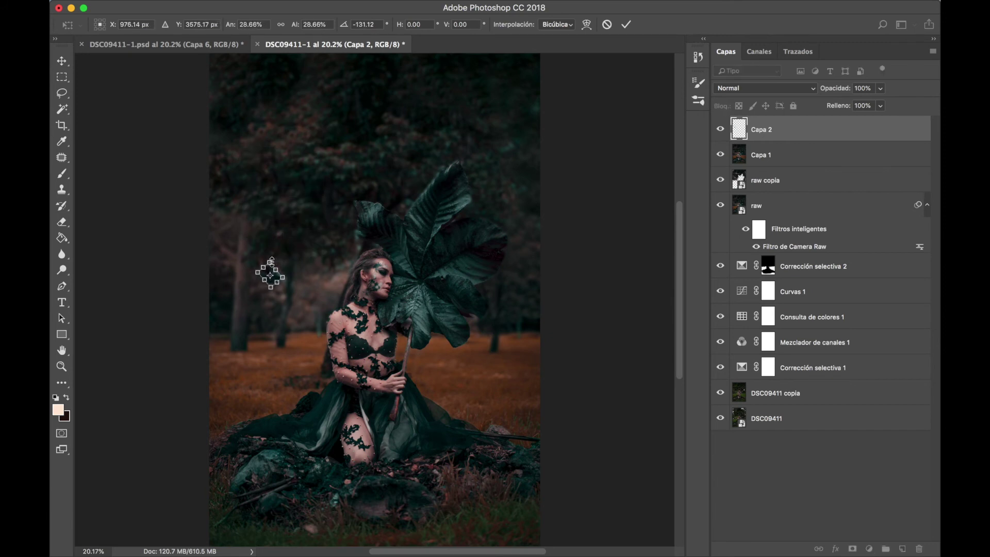
pyautogui.press('Return')
pyautogui.moveTo(270, 272)
pyautogui.mouseDown()
pyautogui.moveTo(342, 219)
pyautogui.moveTo(536, 268)
pyautogui.moveTo(507, 353)
pyautogui.mouseUp()
# - Warp and enlarge a leaf copy in the bottom-left corner, and place another at the bottom-right
pyautogui.hotkey('ctrl', 't')
pyautogui.rightClick(508, 354)
pyautogui.click(531, 433)
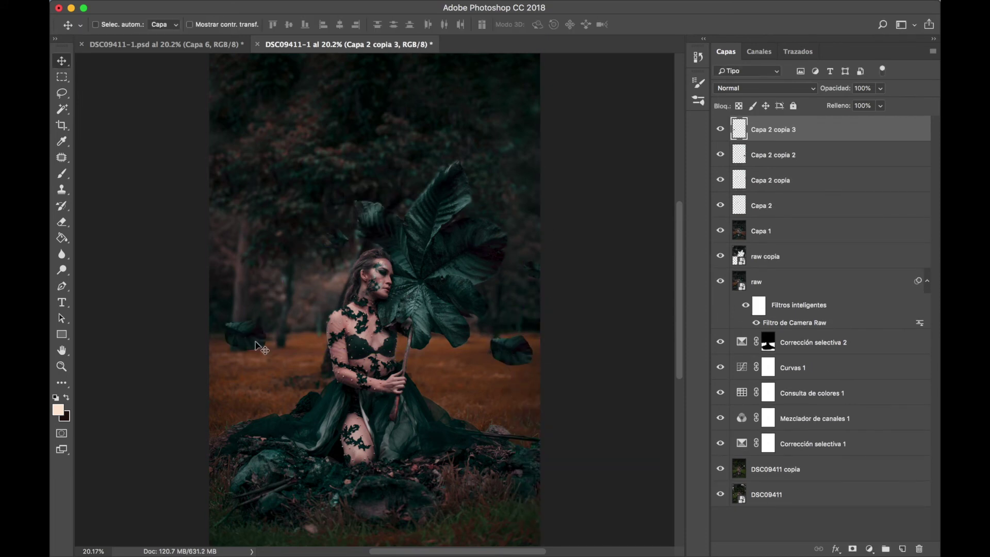
pyautogui.moveTo(268, 330)
pyautogui.mouseDown()
pyautogui.moveTo(351, 255)
pyautogui.moveTo(288, 453)
pyautogui.mouseUp()
pyautogui.press('Return')
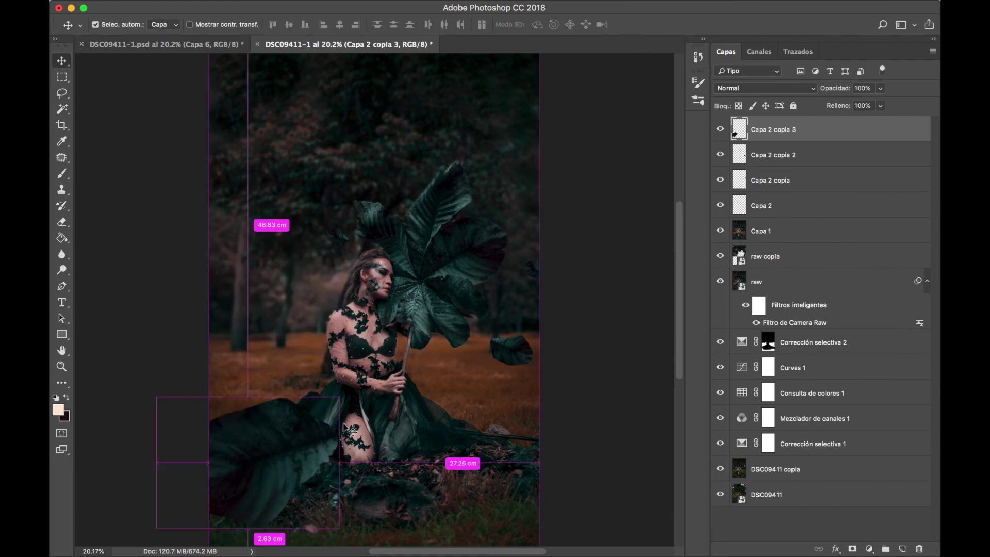
pyautogui.hotkey('ctrl', 'j')
pyautogui.hotkey('ctrl', 't')
pyautogui.moveTo(515, 464); pyautogui.dragTo(536, 420)
pyautogui.press('Return')
# - Add two more leaf copies on the left side, shrinking one into the lower left
pyautogui.hotkey('ctrl', 'j')
pyautogui.hotkey('ctrl', 'j')
pyautogui.moveTo(485, 309)
pyautogui.mouseDown()
pyautogui.moveTo(291, 353)
pyautogui.moveTo(273, 392)
pyautogui.mouseUp()
pyautogui.hotkey('ctrl', 'j')
pyautogui.hotkey('ctrl', 't')
pyautogui.moveTo(243, 255); pyautogui.dragTo(288, 288)
pyautogui.press('Return')
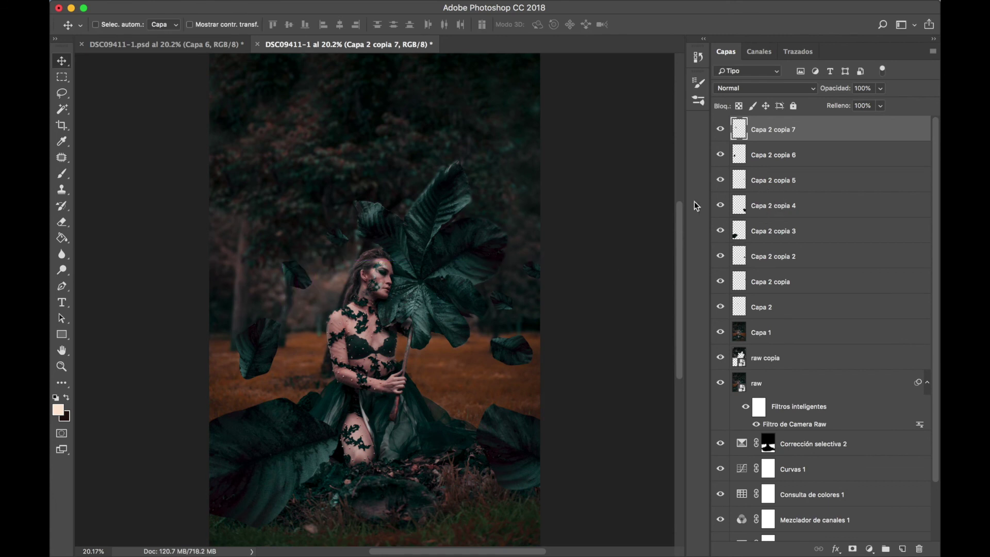
pyautogui.click(781, 309)
# - Apply an 18 px Field Blur to the Capa 2 copia 2 leaf
pyautogui.click(720, 308)
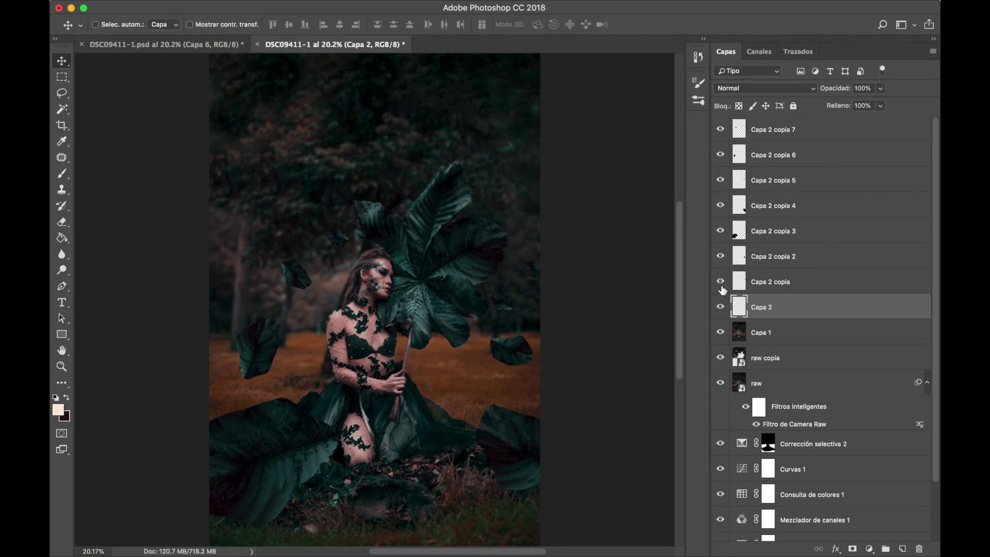
pyautogui.click(723, 259)
pyautogui.click(723, 260)
pyautogui.click(723, 260)
pyautogui.click(796, 265)
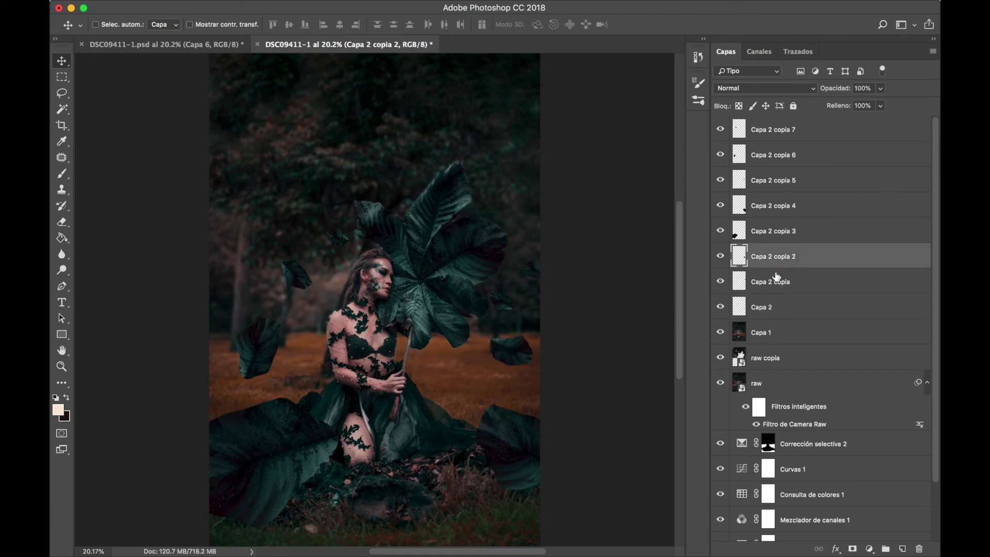
pyautogui.click(410, 11)
pyautogui.moveTo(461, 200)
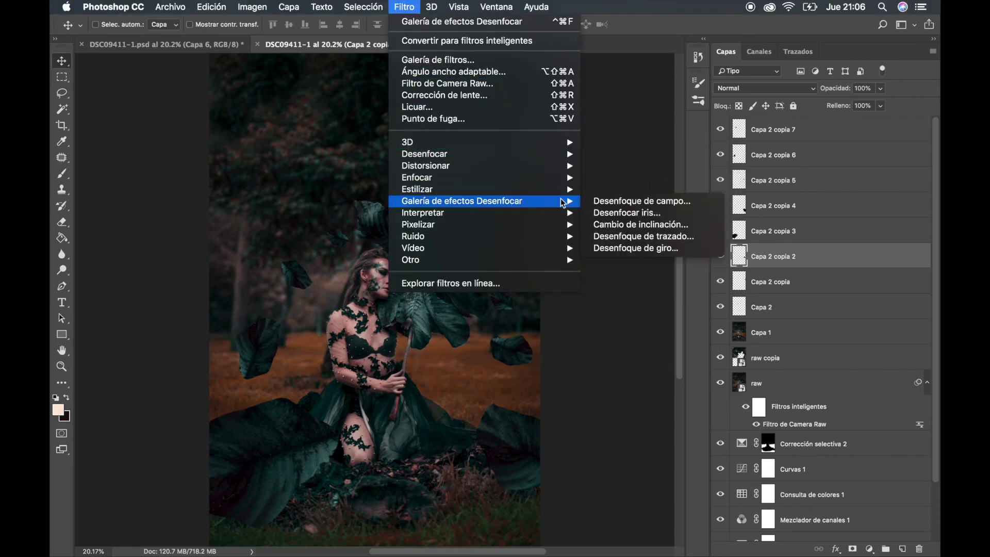
pyautogui.click(659, 201)
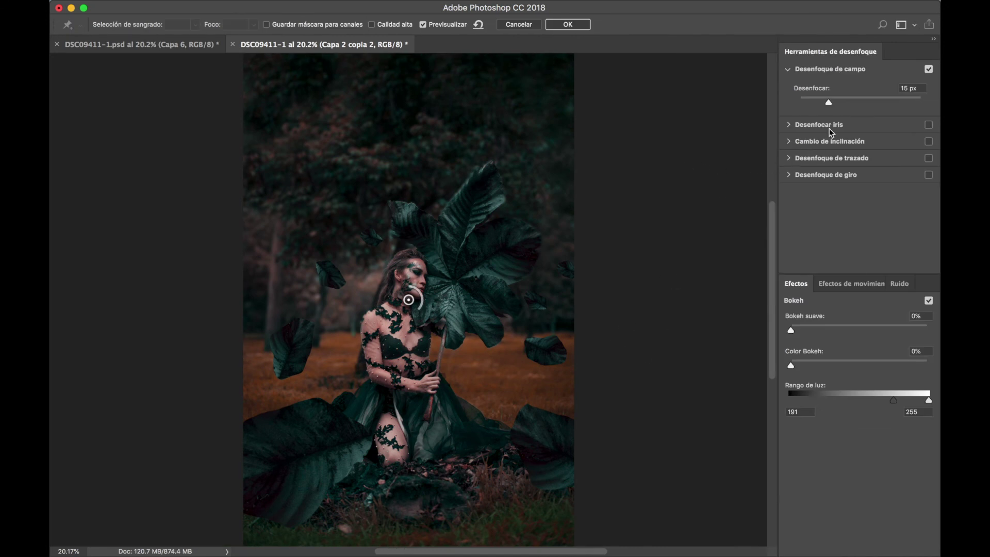
pyautogui.click(908, 88)
pyautogui.write('18')
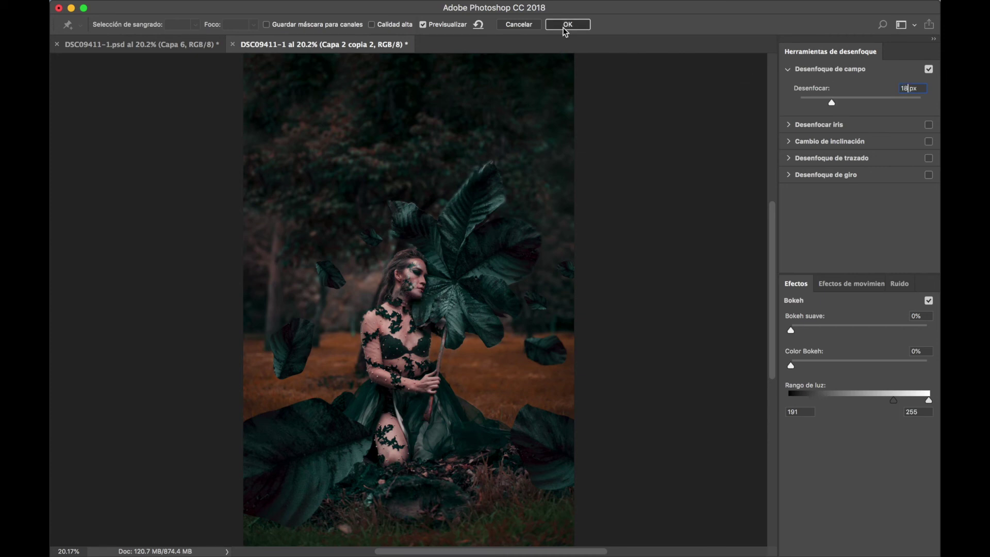
pyautogui.click(568, 24)
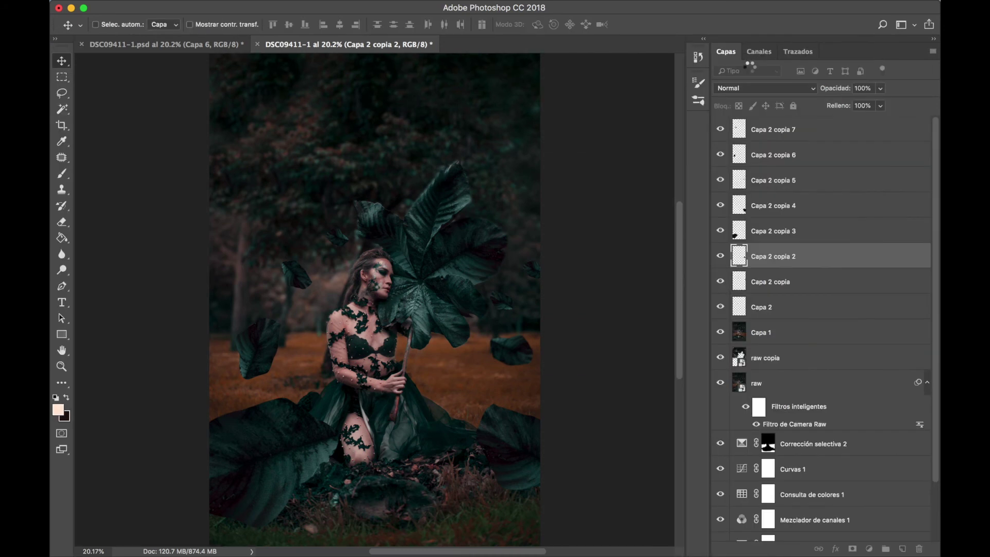
# - Apply a 25 px Field Blur to the floating Capa 2 copia 6 leaf
pyautogui.click(723, 231)
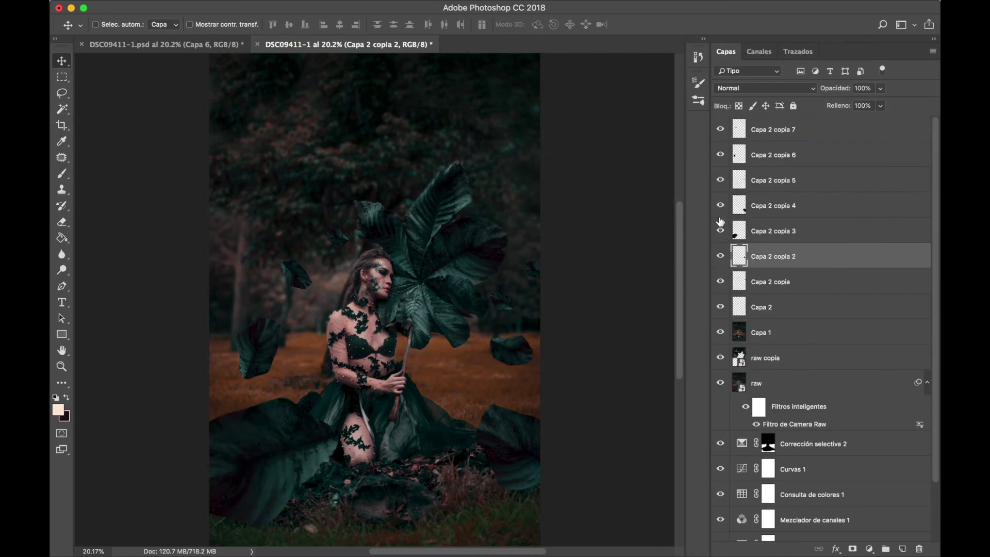
pyautogui.click(720, 206)
pyautogui.click(721, 154)
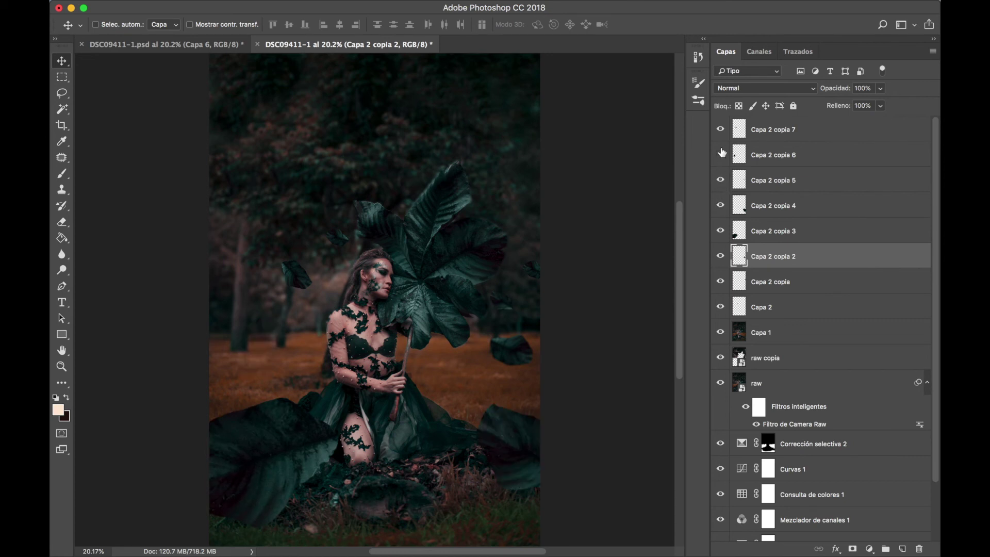
pyautogui.click(721, 154)
pyautogui.click(773, 156)
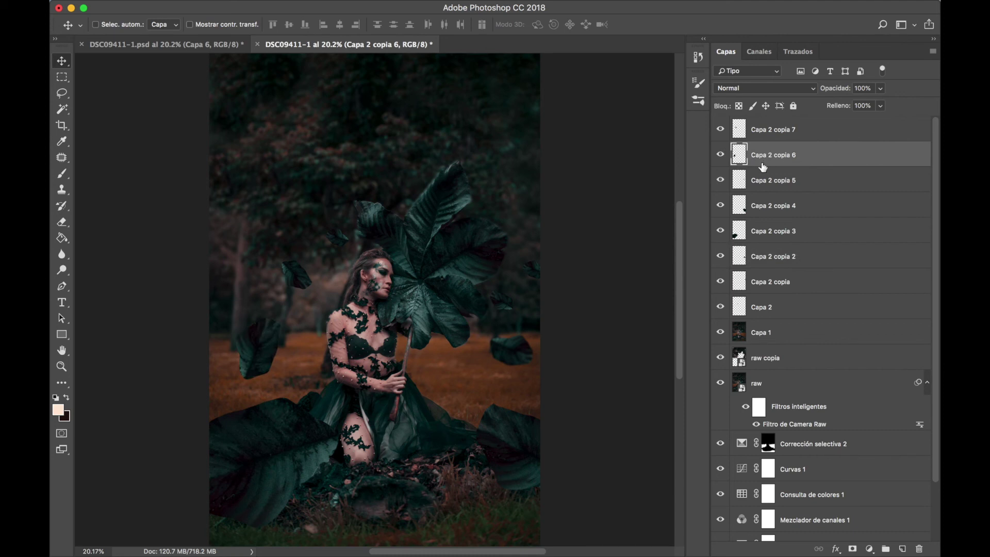
pyautogui.click(404, 6)
pyautogui.click(438, 21)
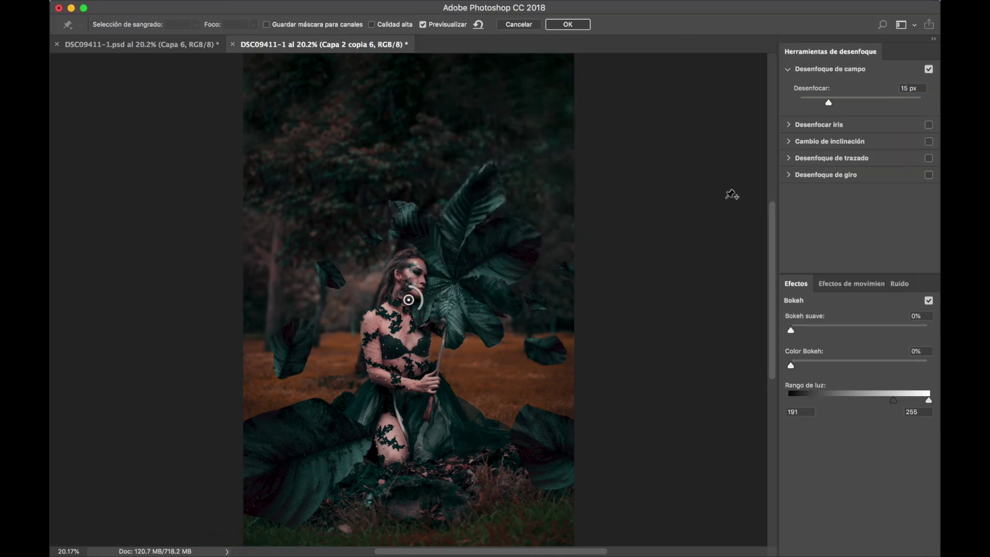
pyautogui.moveTo(910, 87); pyautogui.dragTo(886, 93)
pyautogui.write('25')
pyautogui.click(567, 26)
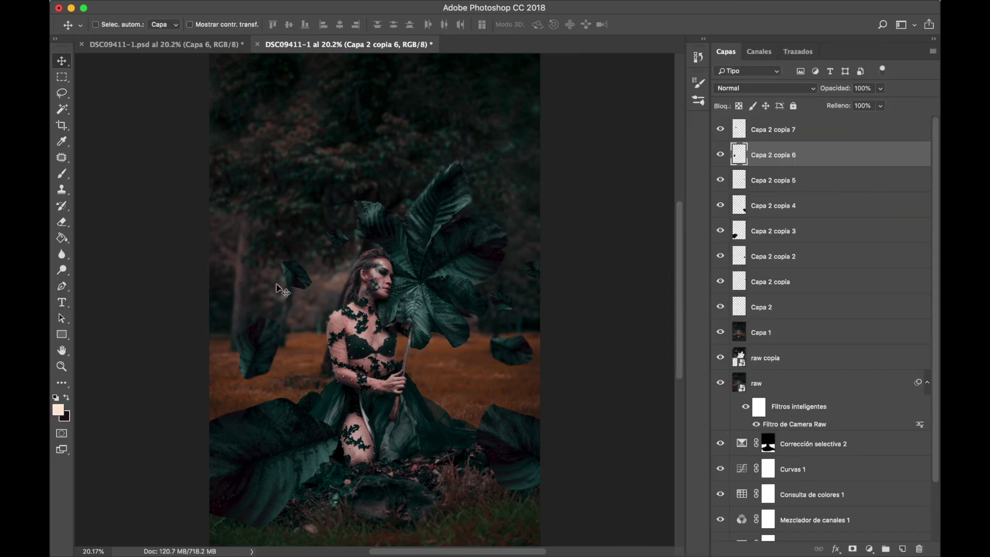
pyautogui.click(720, 130)
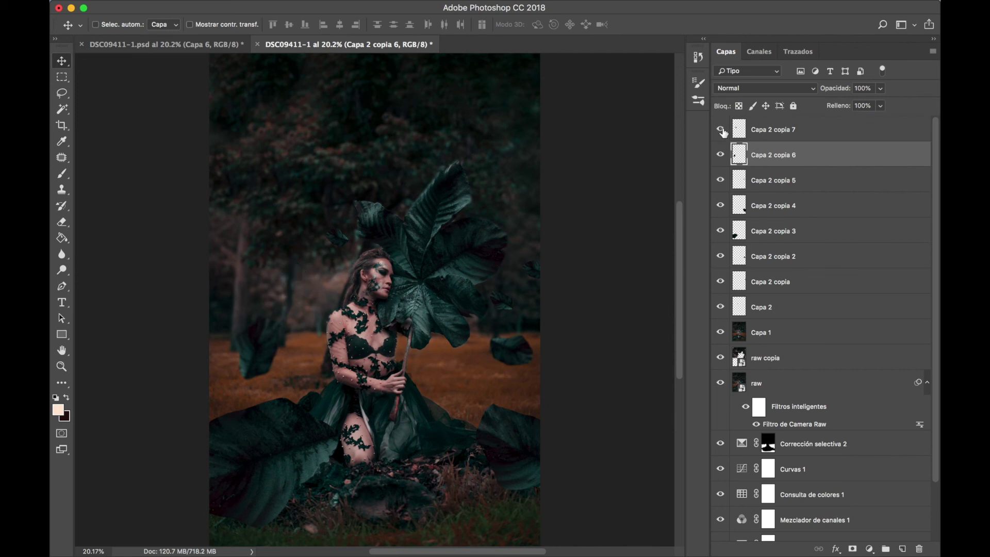
# - Soften the Capa 2 copia 7 leaf with the default 15 px Field Blur
pyautogui.click(773, 129)
pyautogui.click(404, 7)
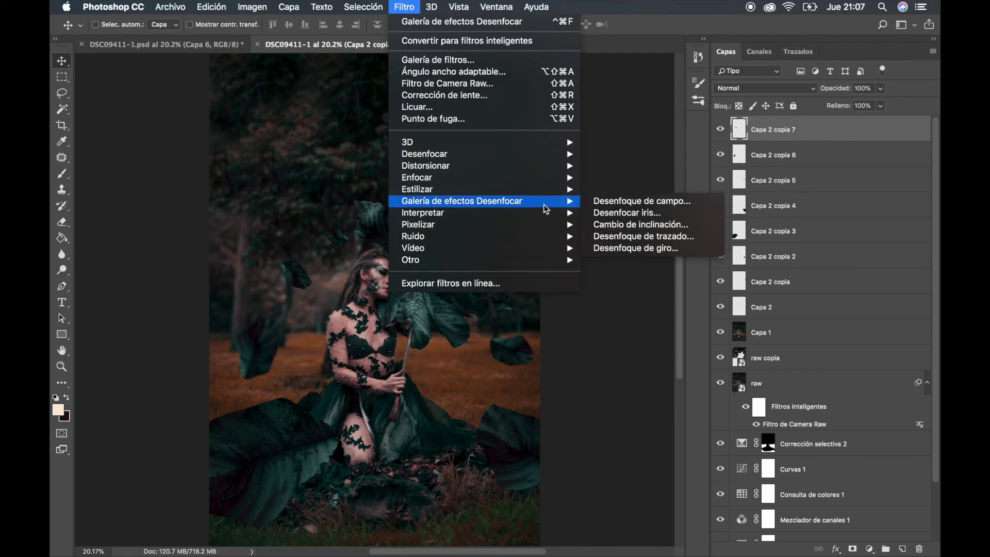
pyautogui.press('Escape')
pyautogui.moveTo(720, 180); pyautogui.dragTo(720, 231)
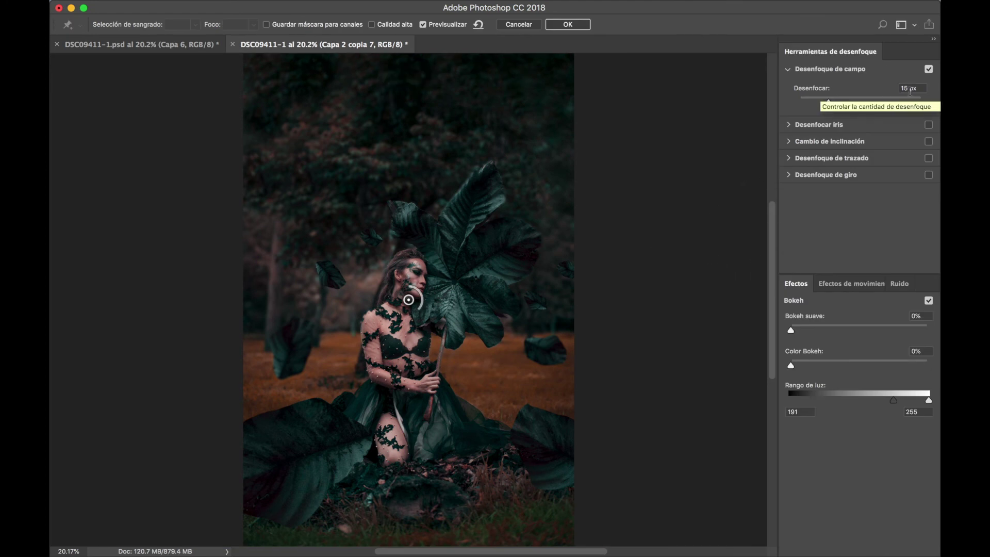
pyautogui.click(570, 24)
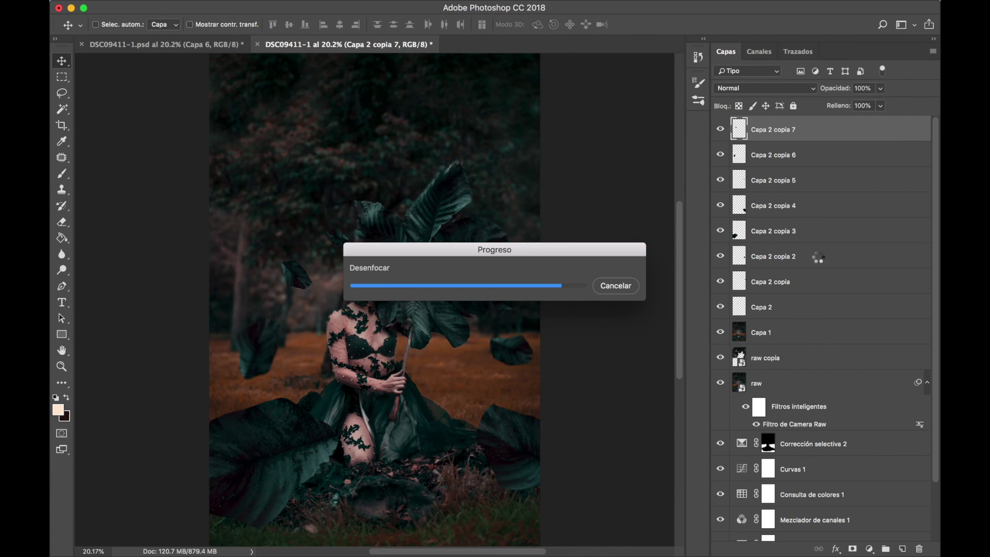
pyautogui.click(804, 232)
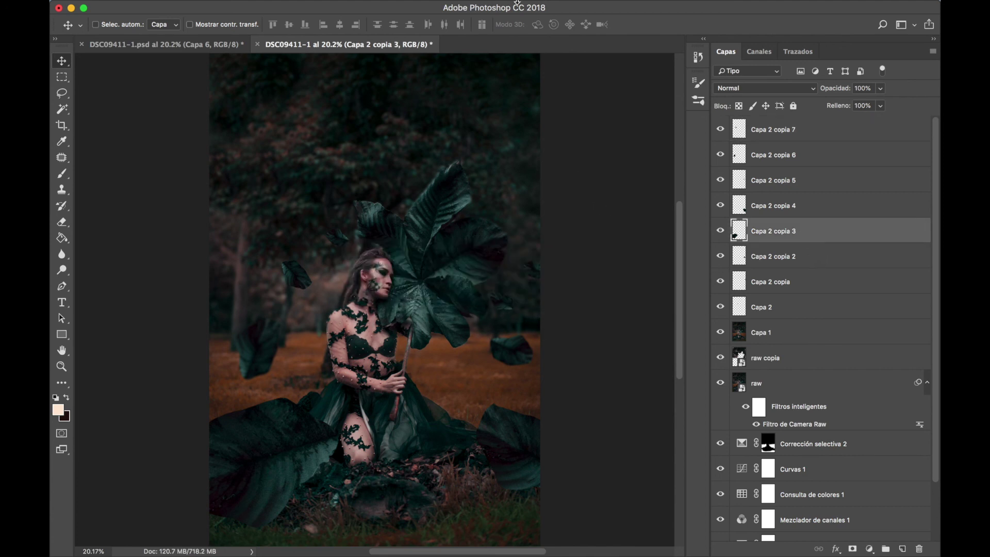
# - Apply a heavy 100 px Field Blur to the Capa 2 copia 3 leaf
pyautogui.click(404, 7)
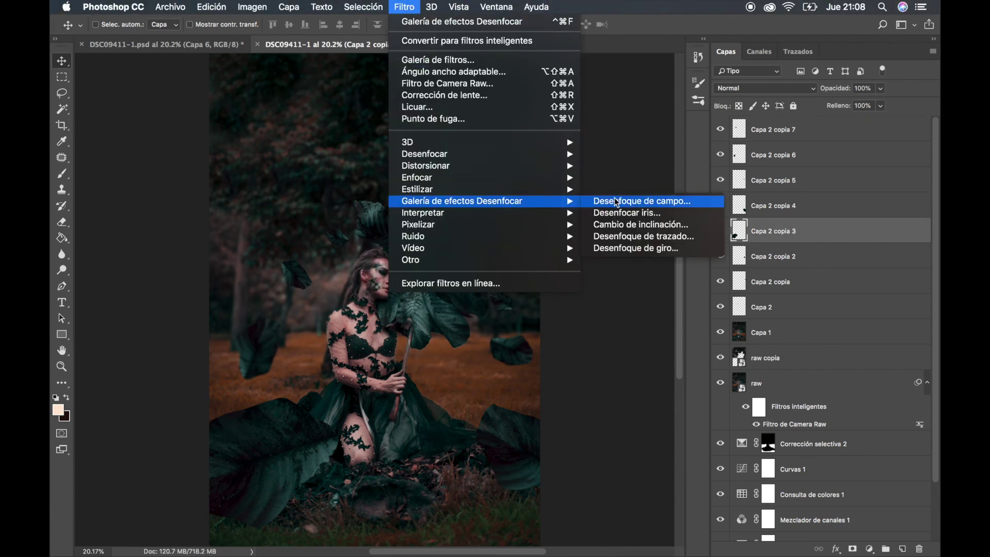
pyautogui.click(618, 202)
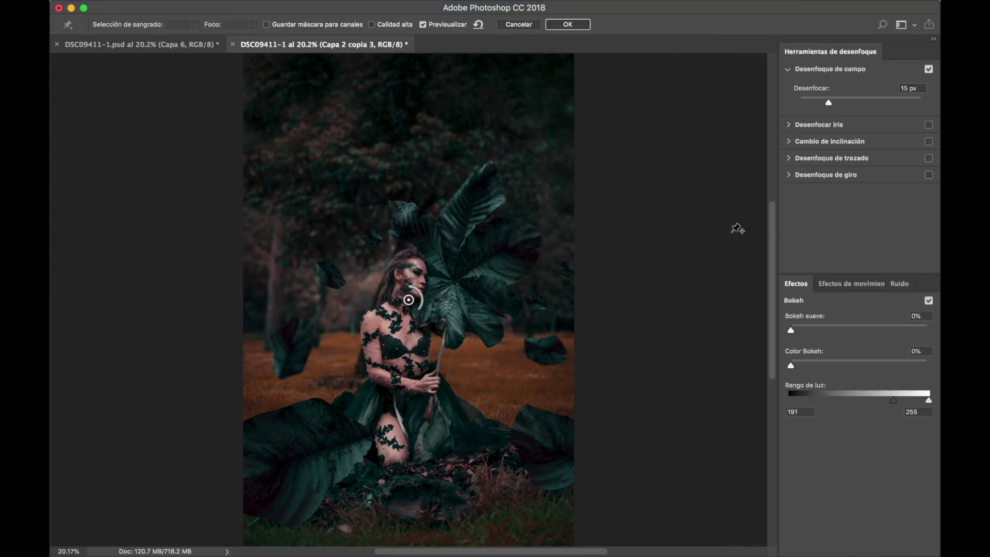
pyautogui.click(872, 103)
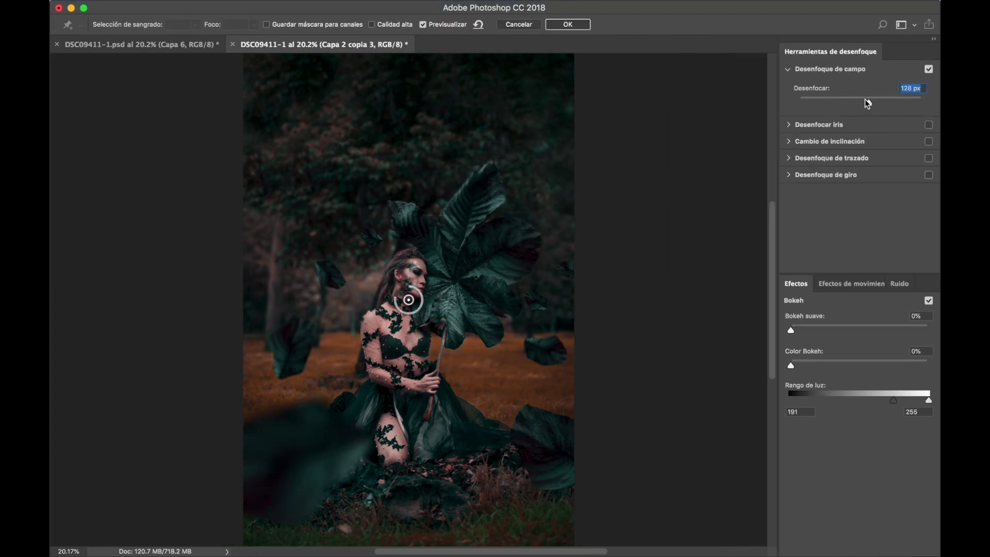
pyautogui.write('100')
pyautogui.press('Return')
# - Apply an 80 px Field Blur to the Capa 2 copia 4 leaf
pyautogui.click(811, 206)
pyautogui.rightClick(812, 206)
pyautogui.press('Escape')
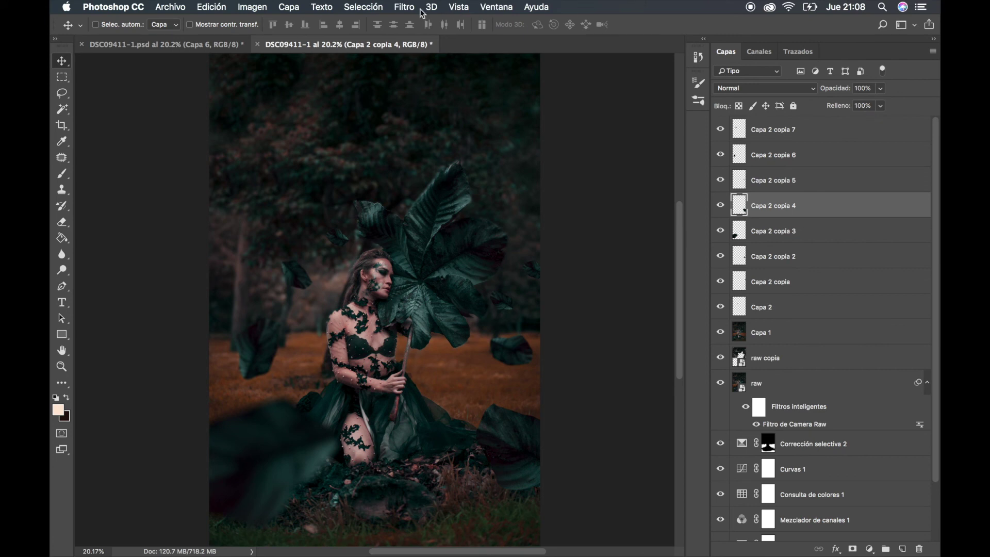
pyautogui.click(404, 7)
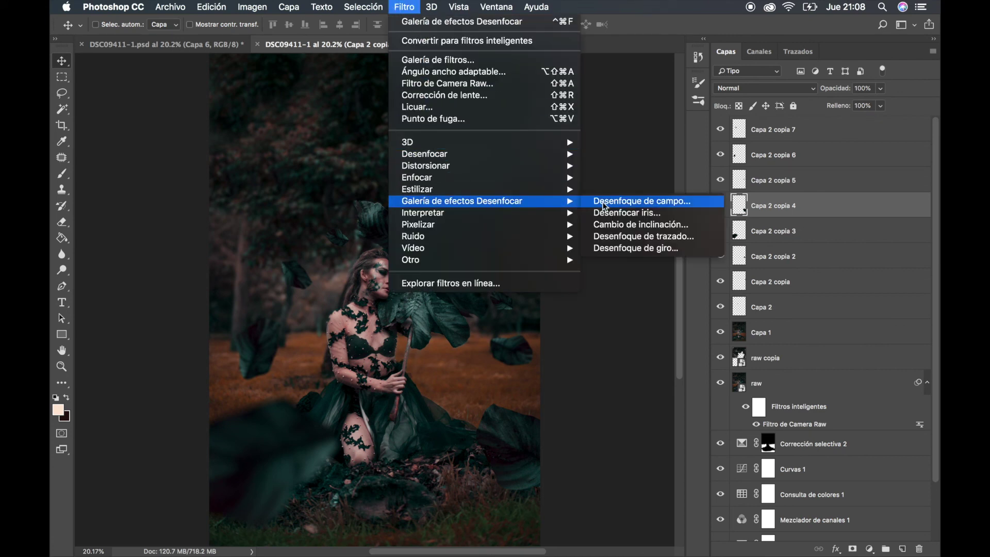
pyautogui.click(606, 205)
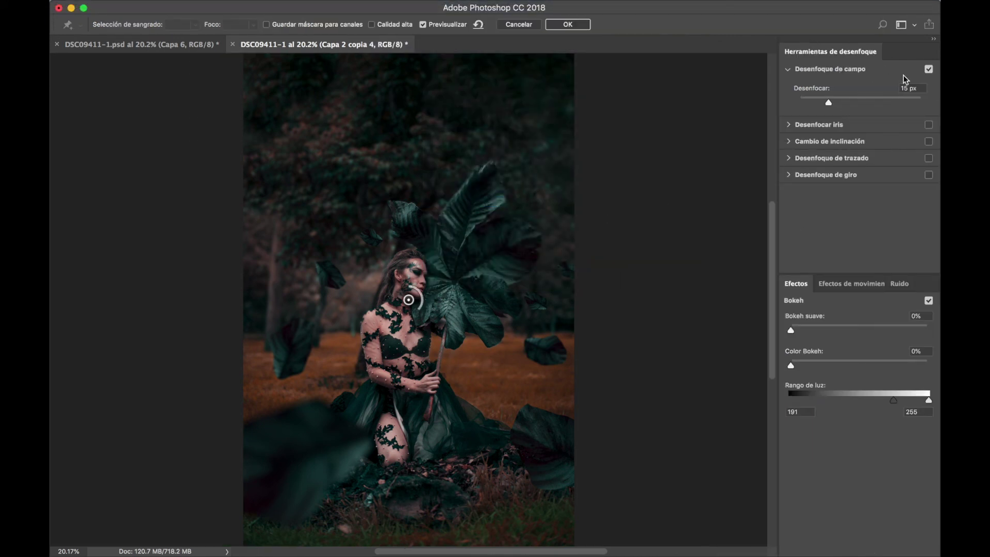
pyautogui.click(908, 88)
pyautogui.write('80')
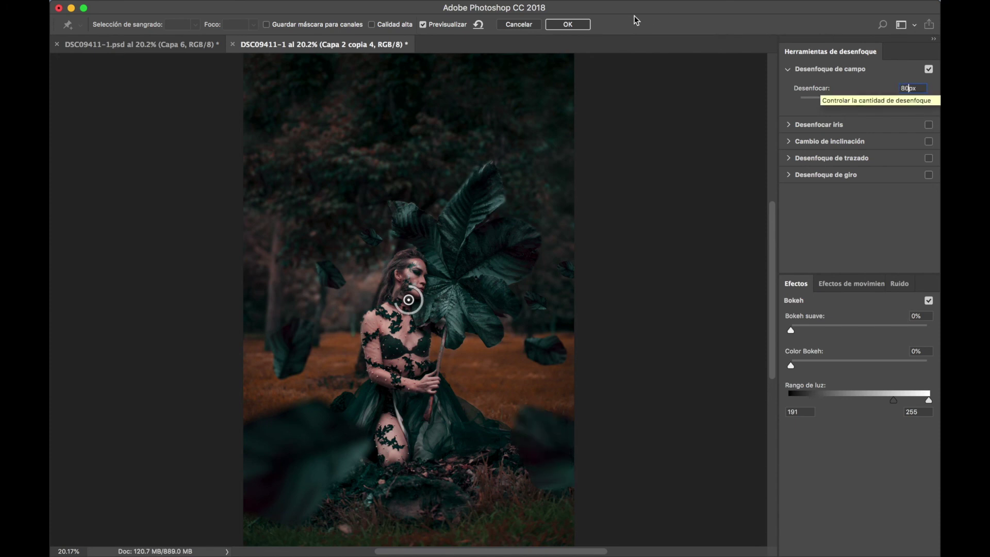
pyautogui.click(568, 26)
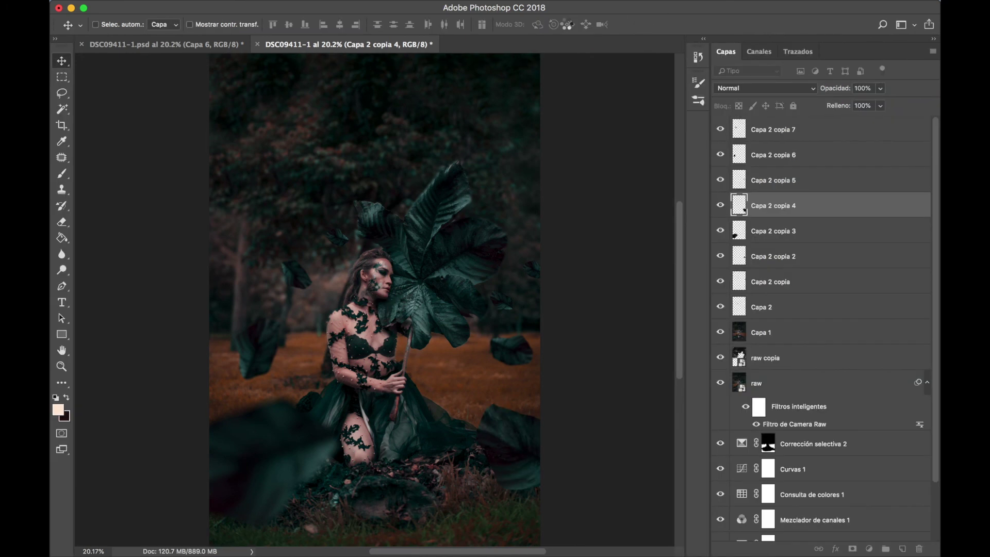
# - Nudge the blurred bottom-left leaf (Capa 2 copia 3) to the right
pyautogui.click(773, 232)
pyautogui.moveTo(318, 481); pyautogui.dragTo(347, 474)
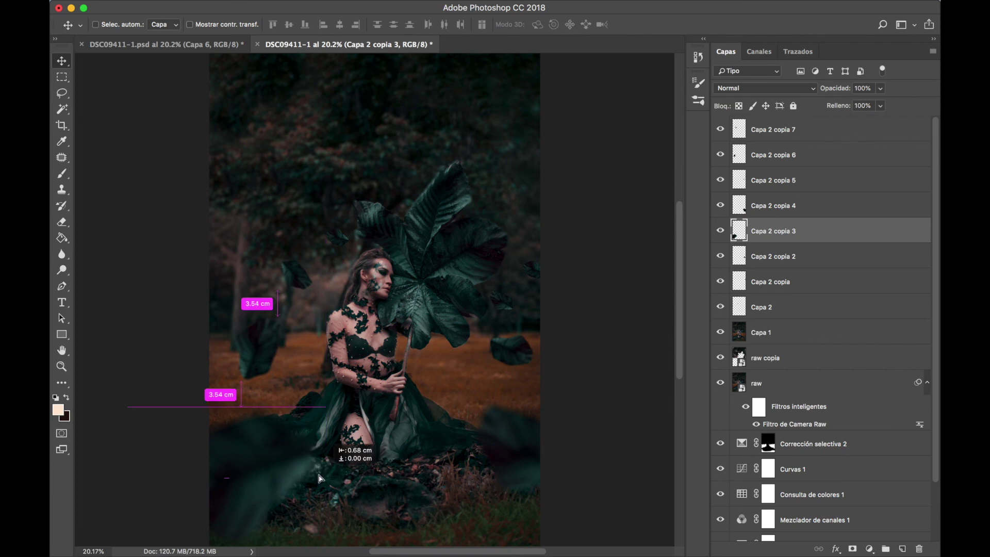
pyautogui.moveTo(346, 480); pyautogui.dragTo(332, 443)
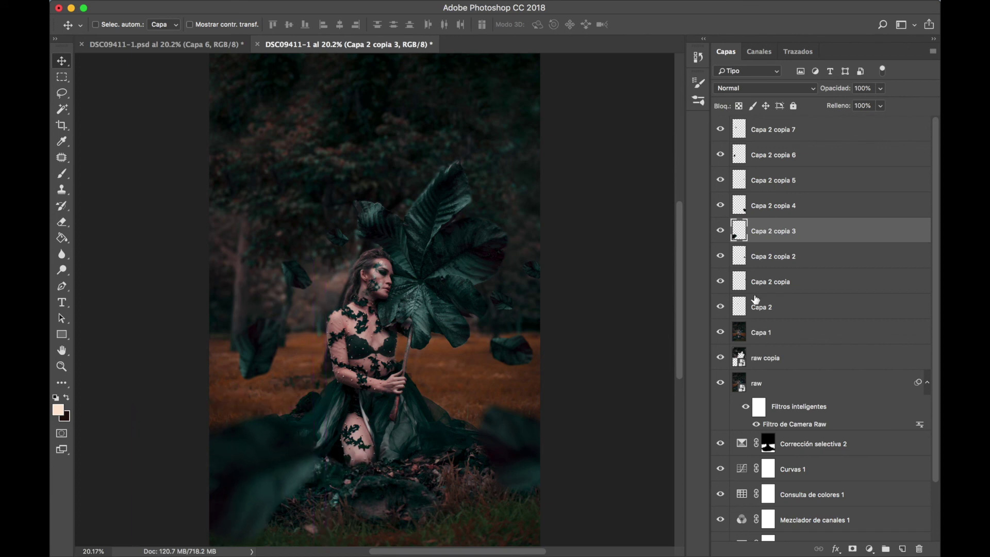
pyautogui.click(786, 306)
pyautogui.keyDown('shift'); pyautogui.click(836, 137); pyautogui.keyUp('shift')
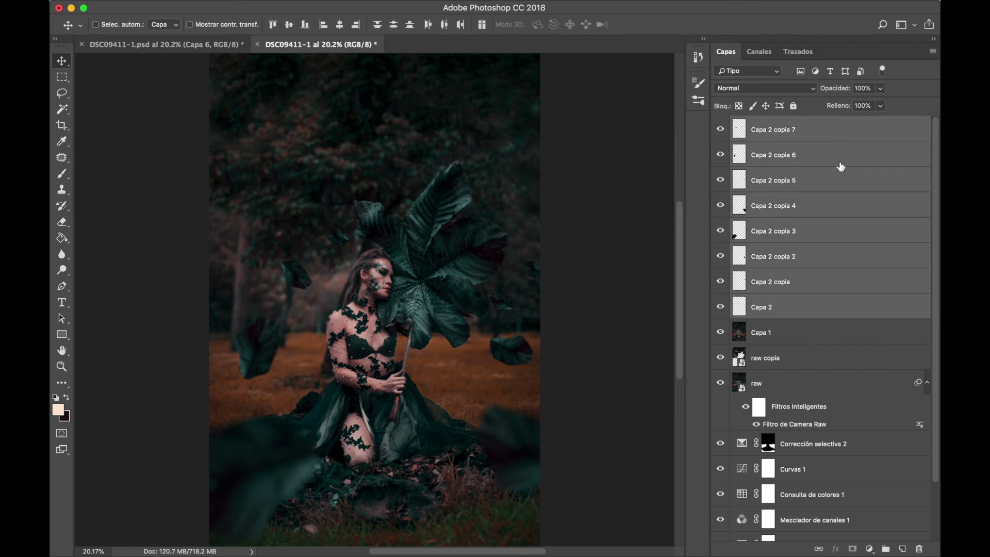
# - Group the selected leaf layers into Grupo 1 and toggle it to compare
pyautogui.hotkey('ctrl', 'g')
pyautogui.click(721, 125)
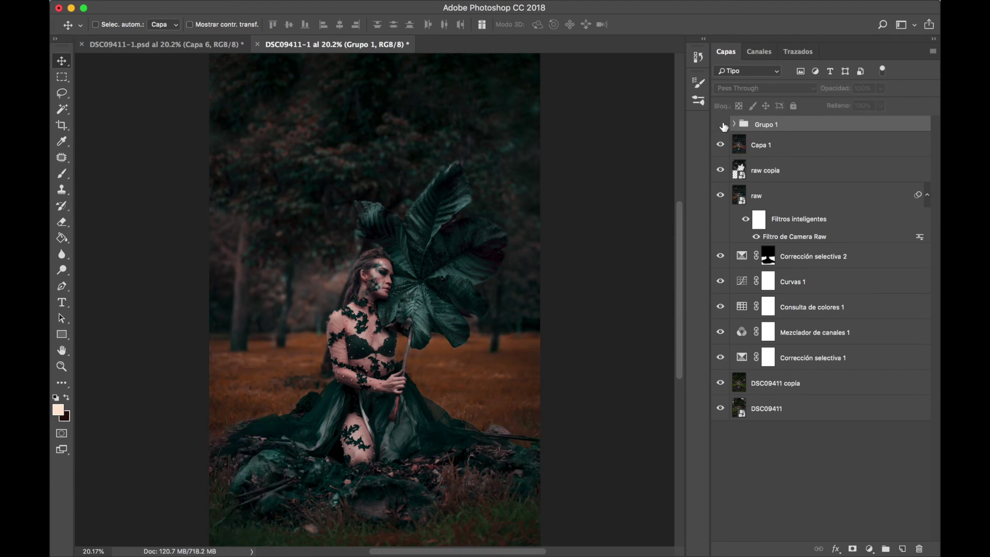
pyautogui.click(721, 125)
pyautogui.click(721, 124)
pyautogui.click(721, 125)
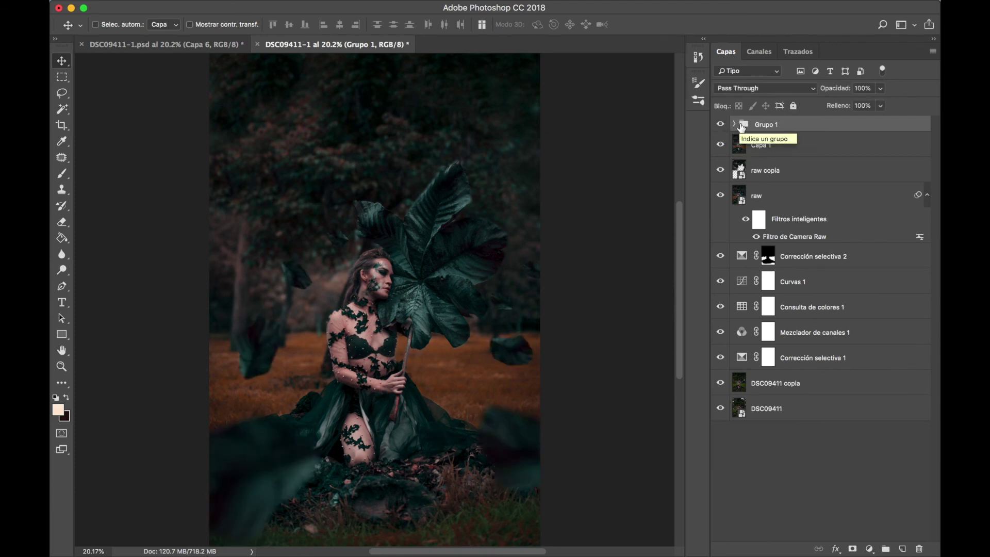
# - Duplicate Grupo 1, hide the original, and merge the copy into Grupo 1 copia
pyautogui.hotkey('ctrl', 'j')
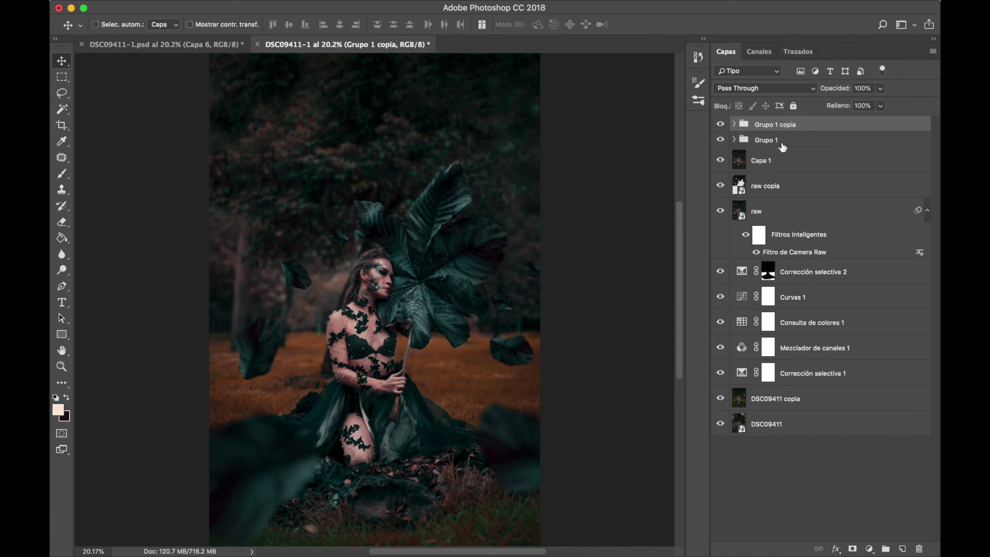
pyautogui.click(720, 140)
pyautogui.hotkey('ctrl', 'e')
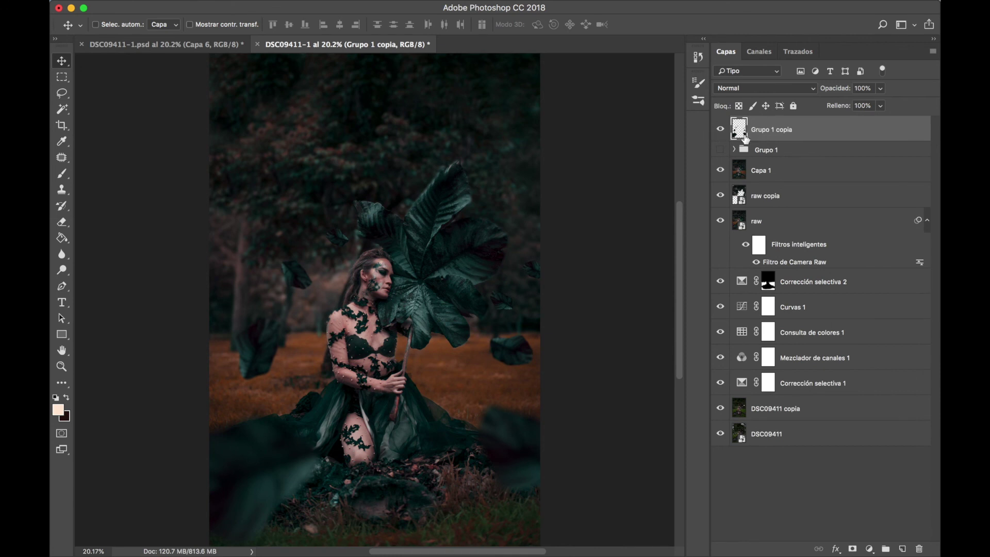
pyautogui.rightClick(805, 133)
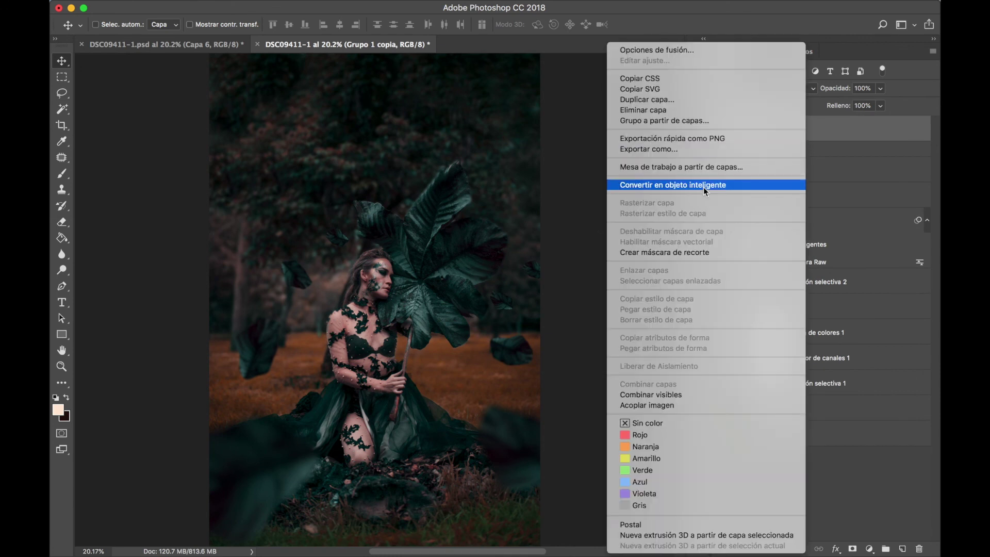
# - Convert Grupo 1 copia to a smart object with a -20° angle, 30 px Motion Blur
pyautogui.click(703, 185)
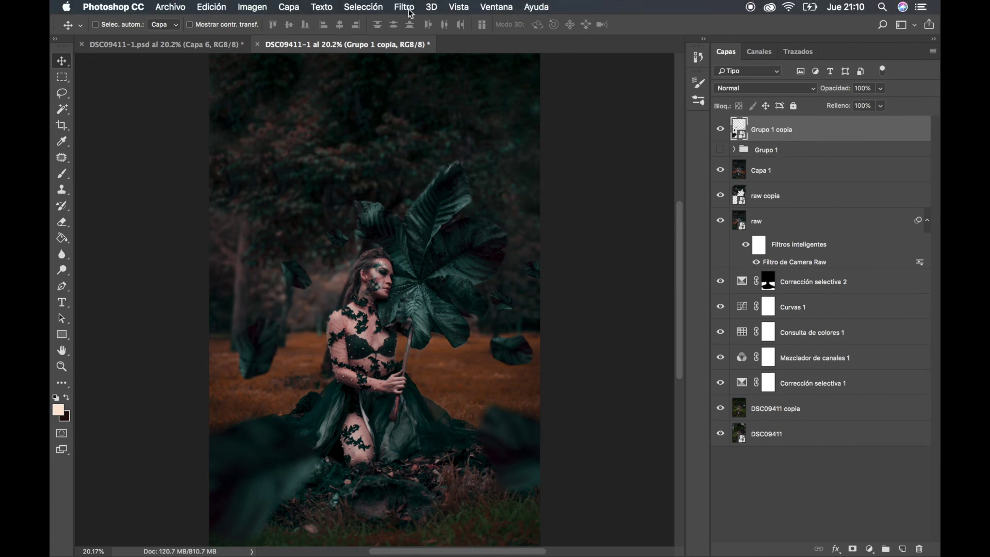
pyautogui.click(409, 10)
pyautogui.moveTo(425, 153)
pyautogui.click(651, 201)
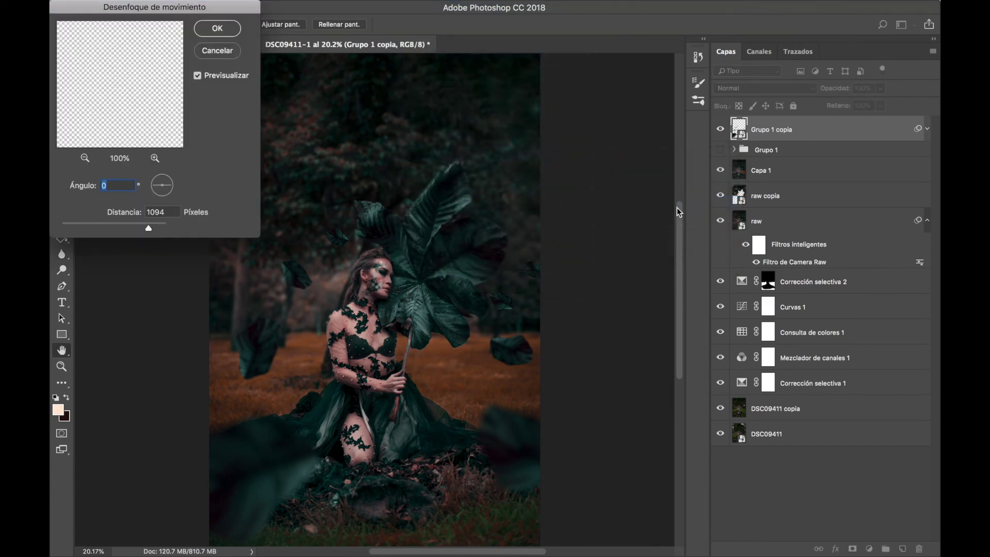
pyautogui.moveTo(91, 227); pyautogui.dragTo(68, 228)
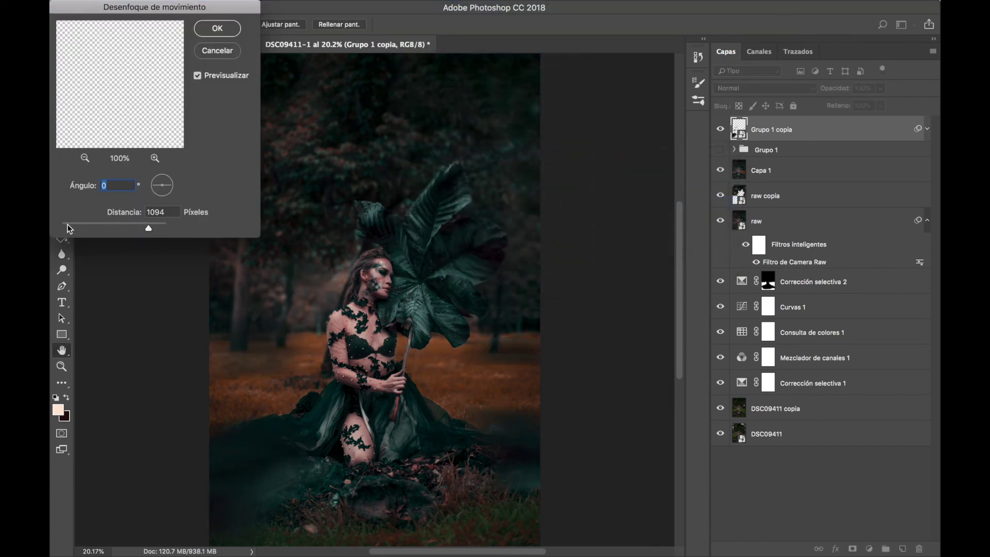
pyautogui.moveTo(67, 223); pyautogui.dragTo(70, 224)
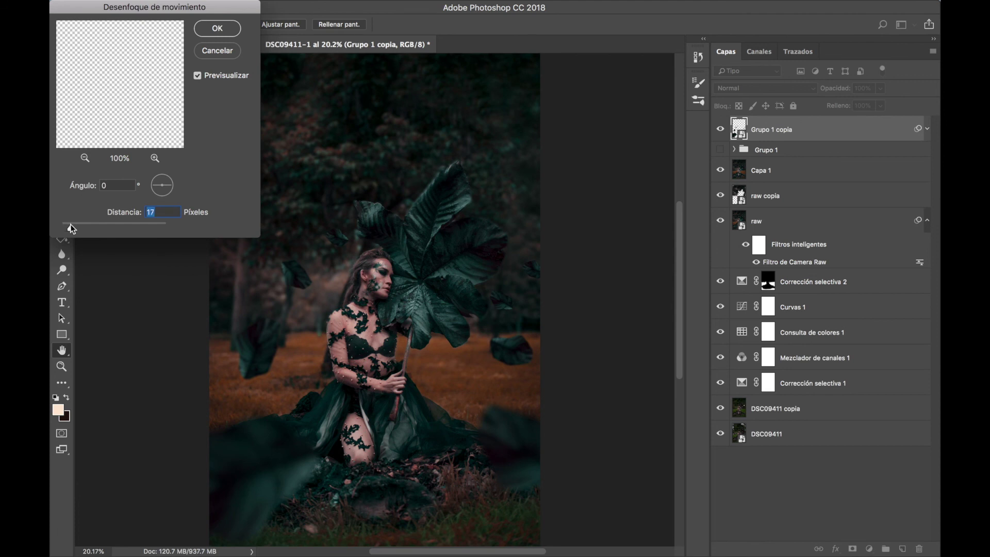
pyautogui.moveTo(70, 224); pyautogui.dragTo(75, 225)
pyautogui.click(169, 189)
pyautogui.moveTo(169, 188); pyautogui.dragTo(170, 188)
pyautogui.hotkey('shift', 'Tab')
pyautogui.click(83, 227)
pyautogui.moveTo(82, 228); pyautogui.dragTo(78, 228)
pyautogui.click(217, 28)
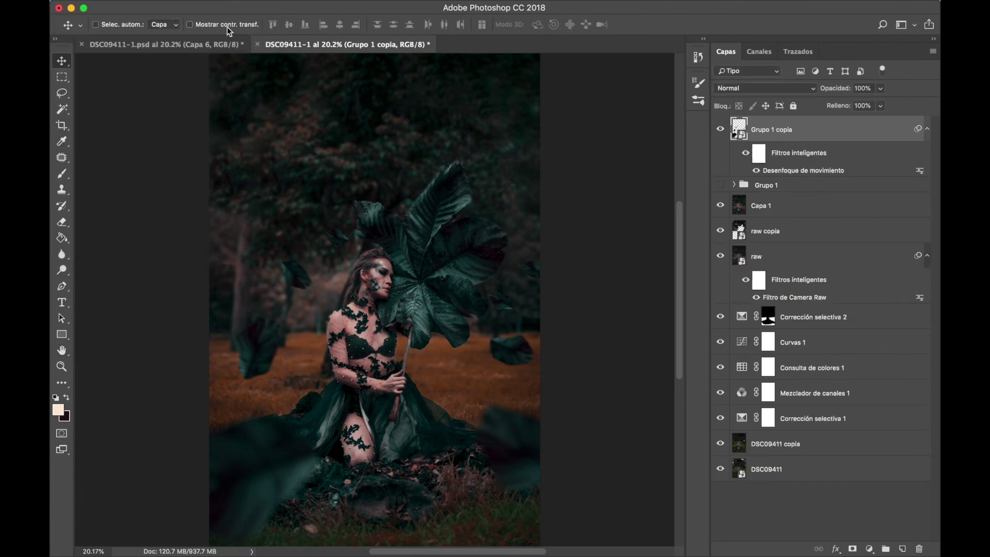